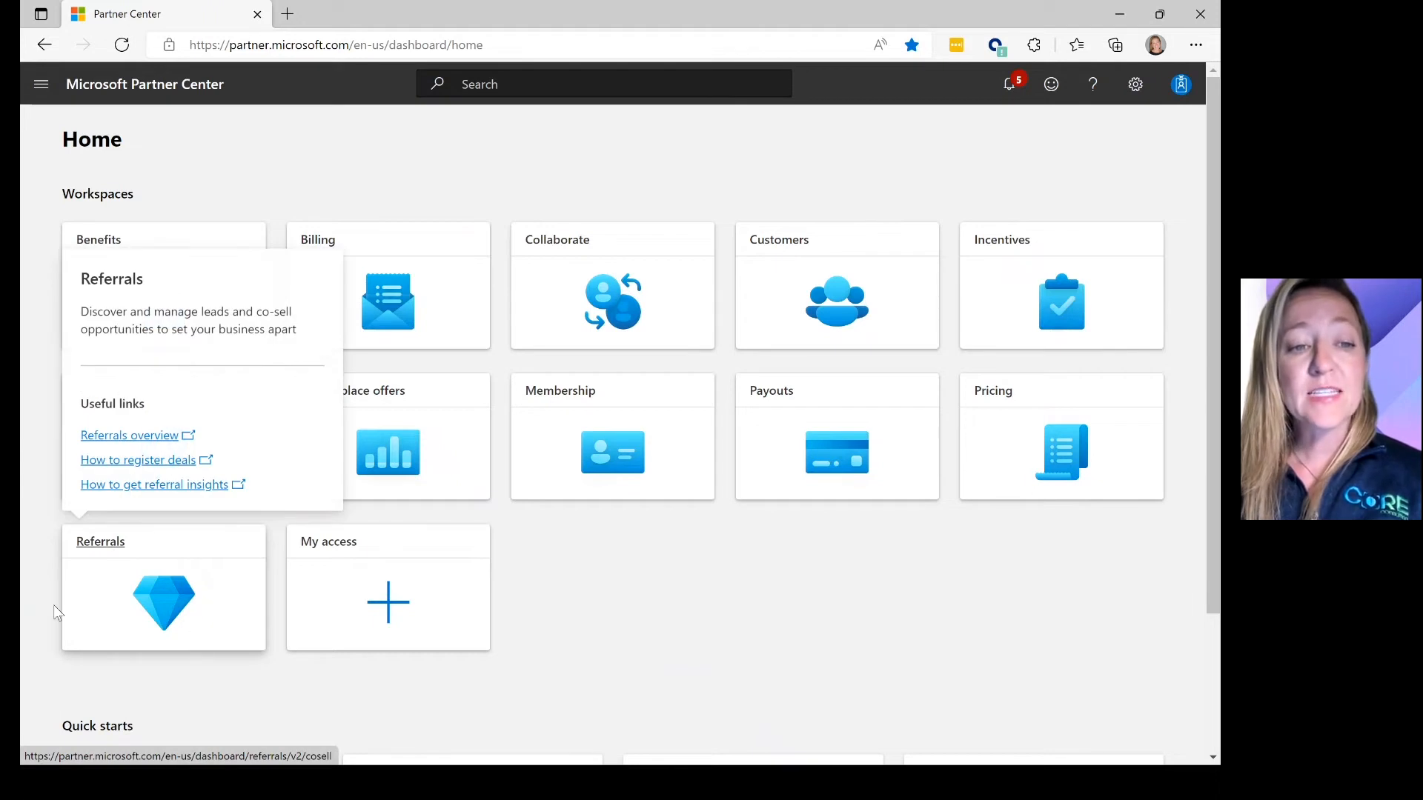
- Go to Referrals co-sell opportunities and begin creating a new co-sell deal
mouse_move(65, 584)
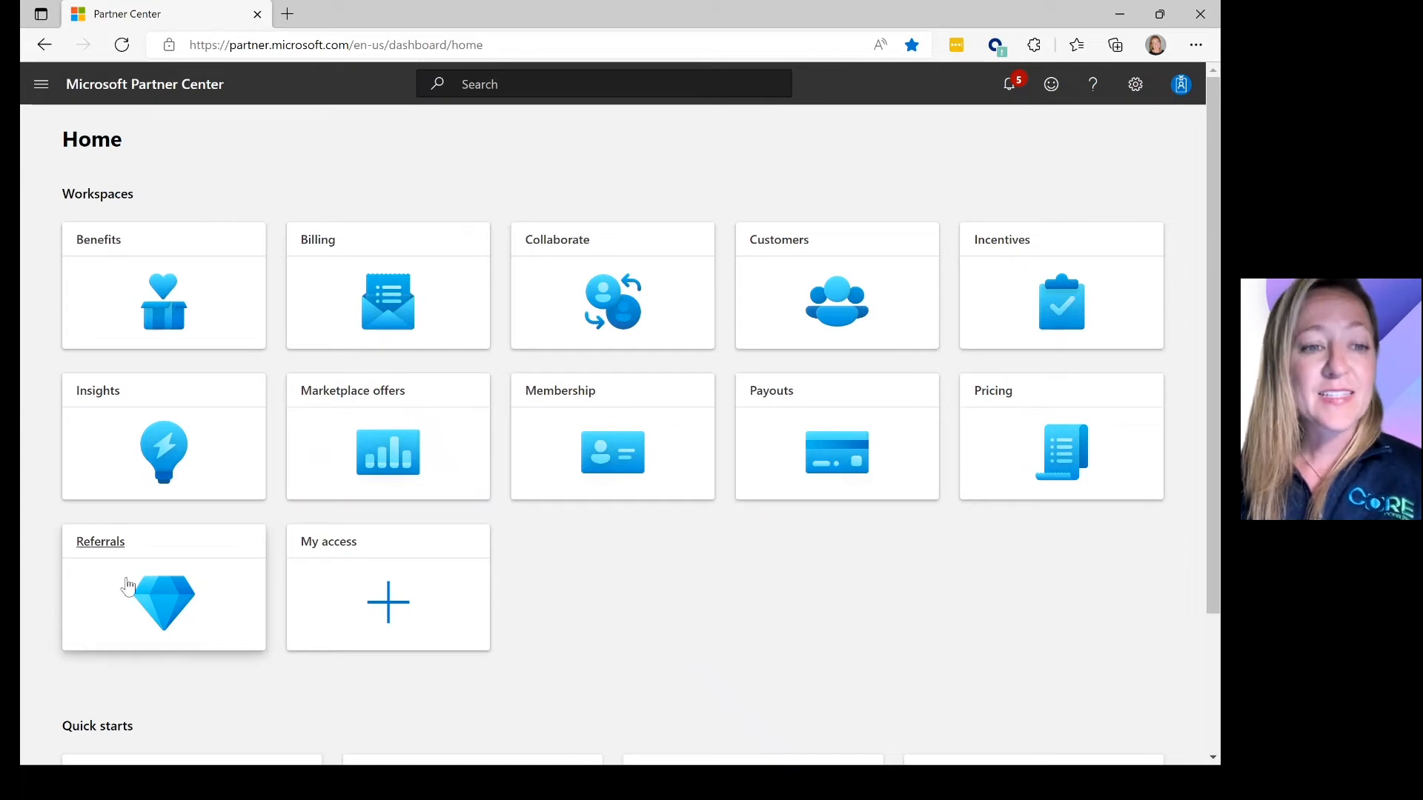
click(110, 554)
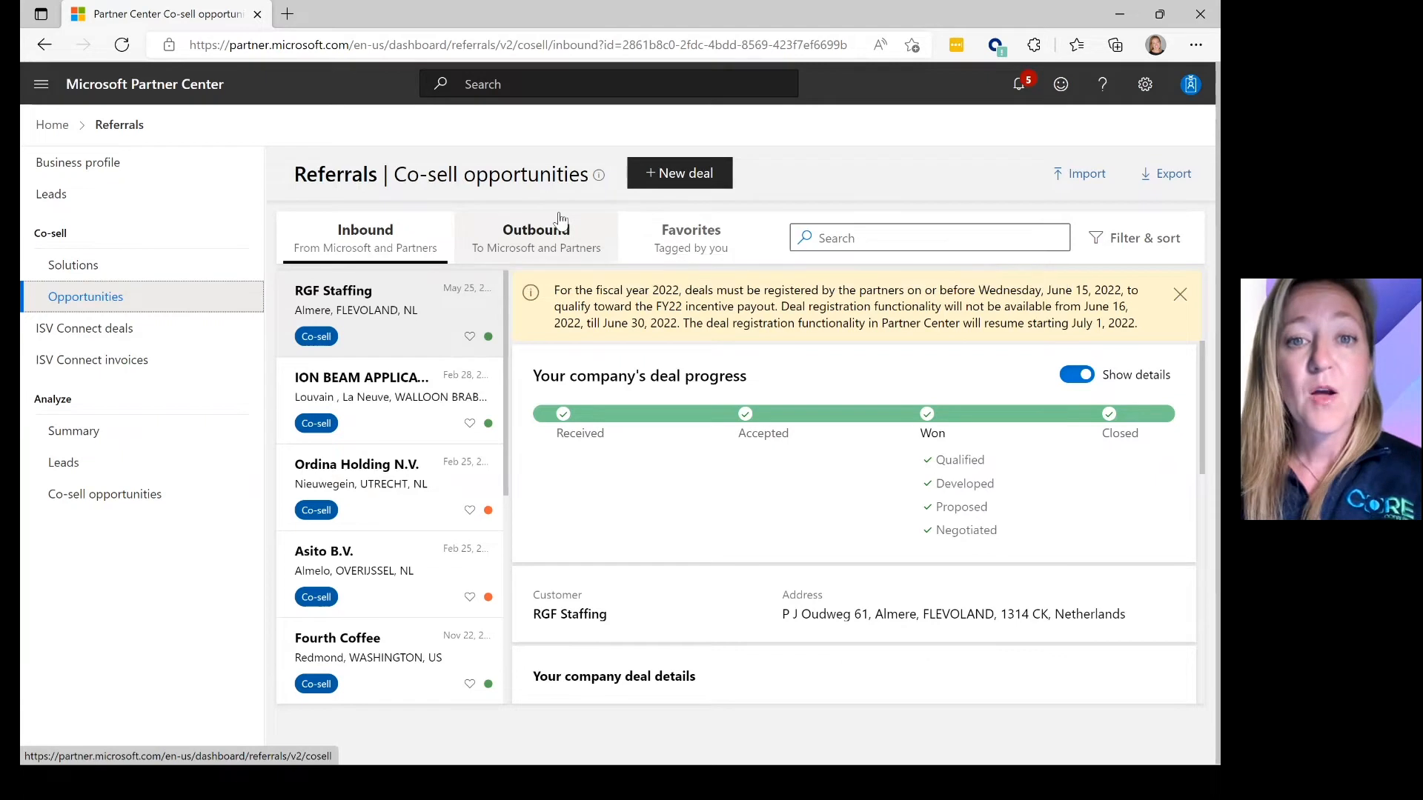
click(683, 182)
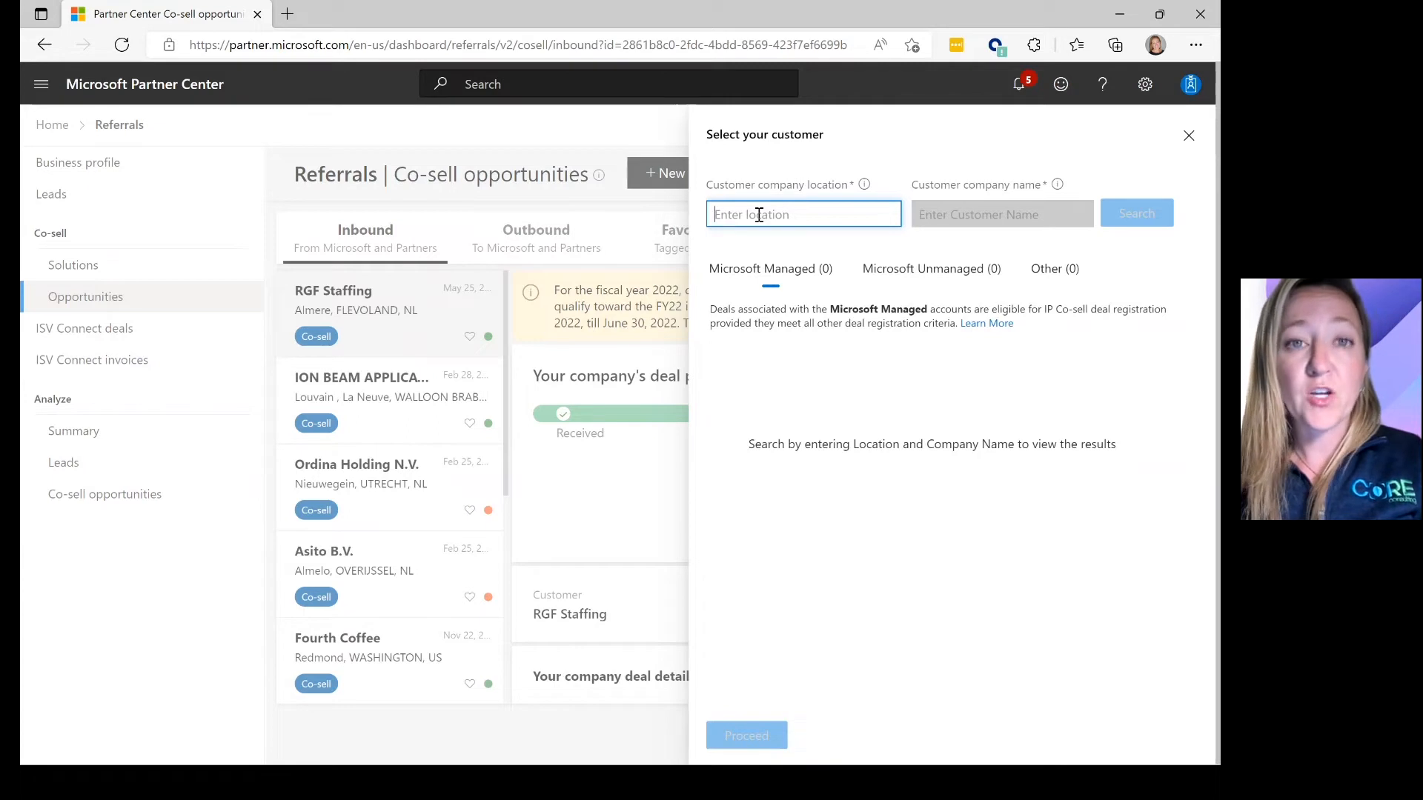
- Set the new deal's customer company location to United States
text(United Stat)
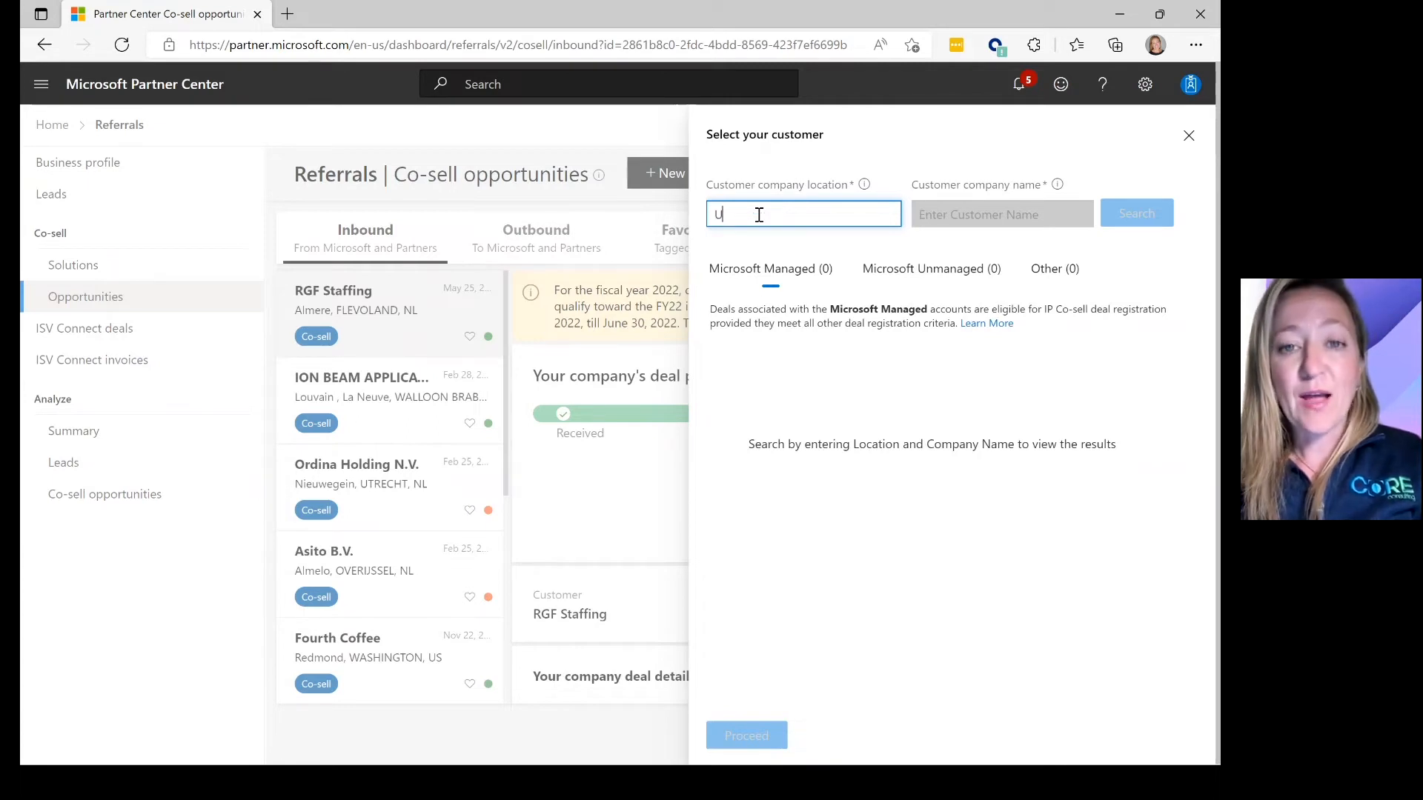
text(es)
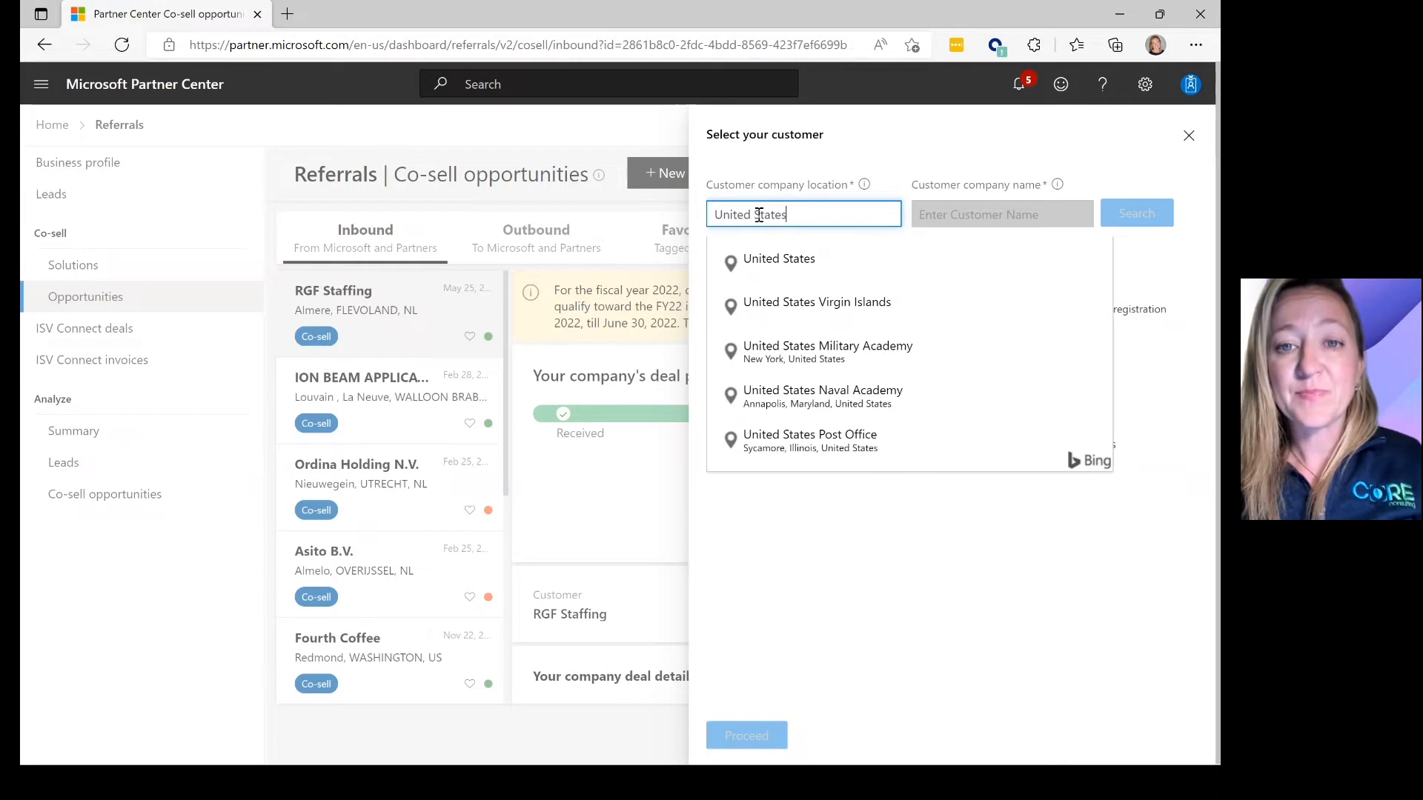
click(778, 258)
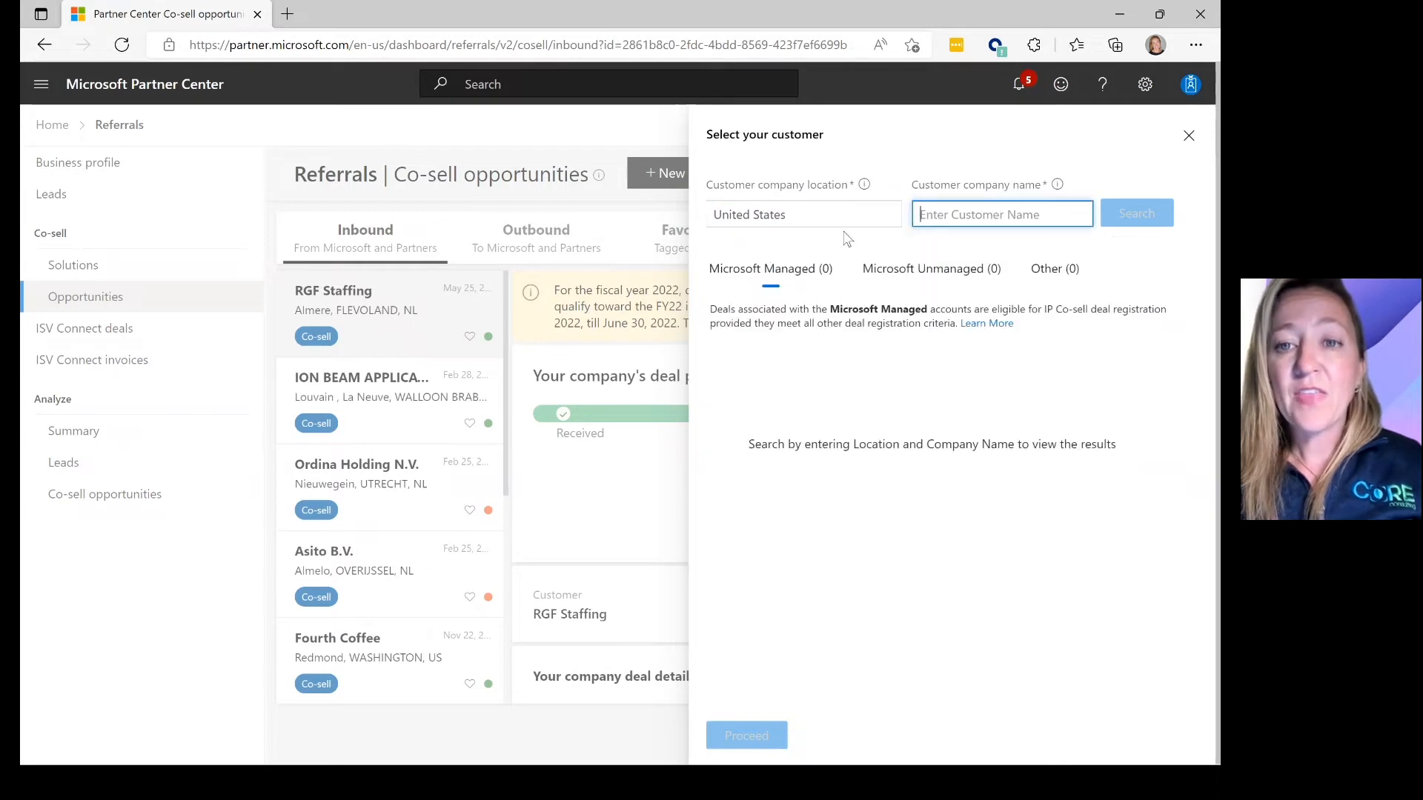
click(962, 215)
- Search for Parker-Hannifin Corporation and choose its Microsoft Managed account as the customer
text(Parker-Hannifin Corporation)
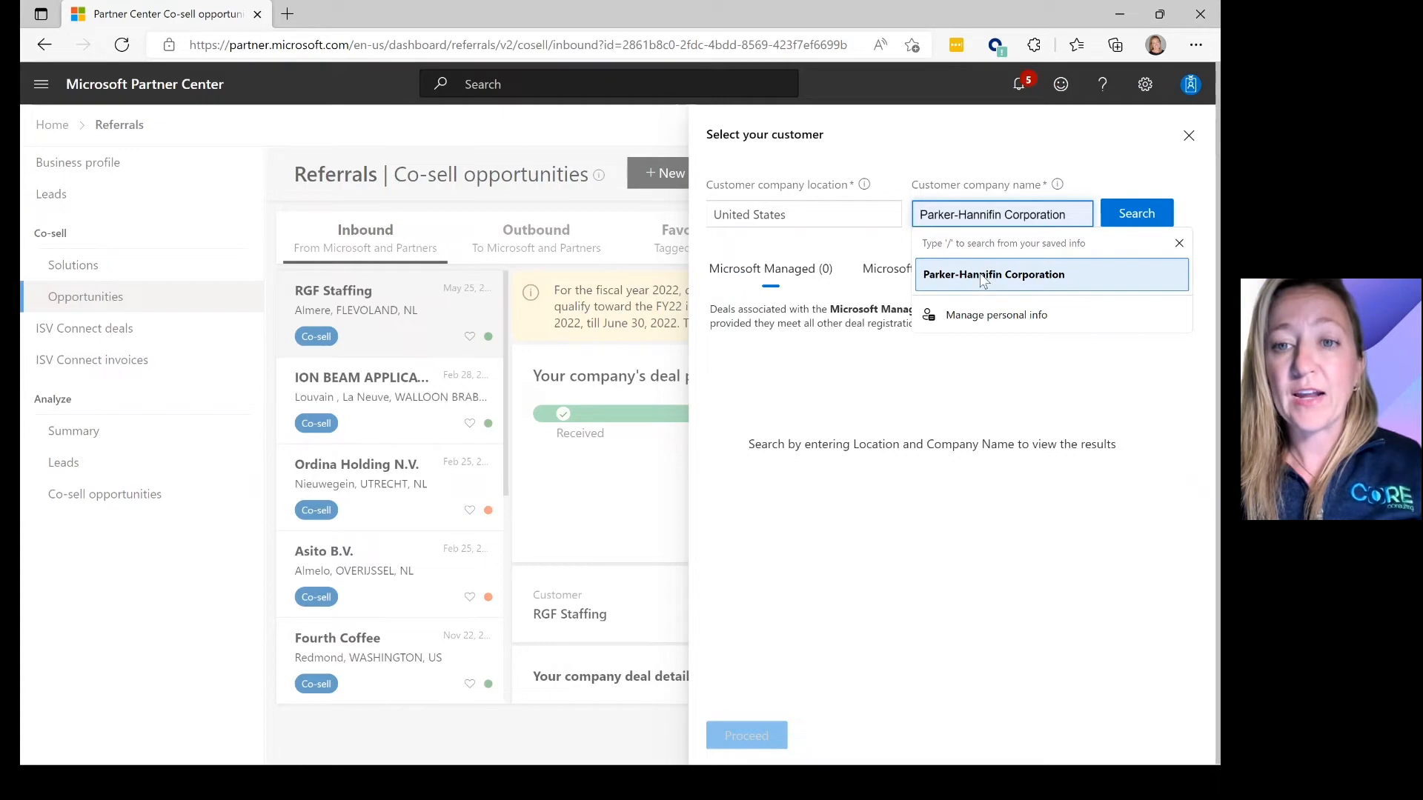
click(980, 275)
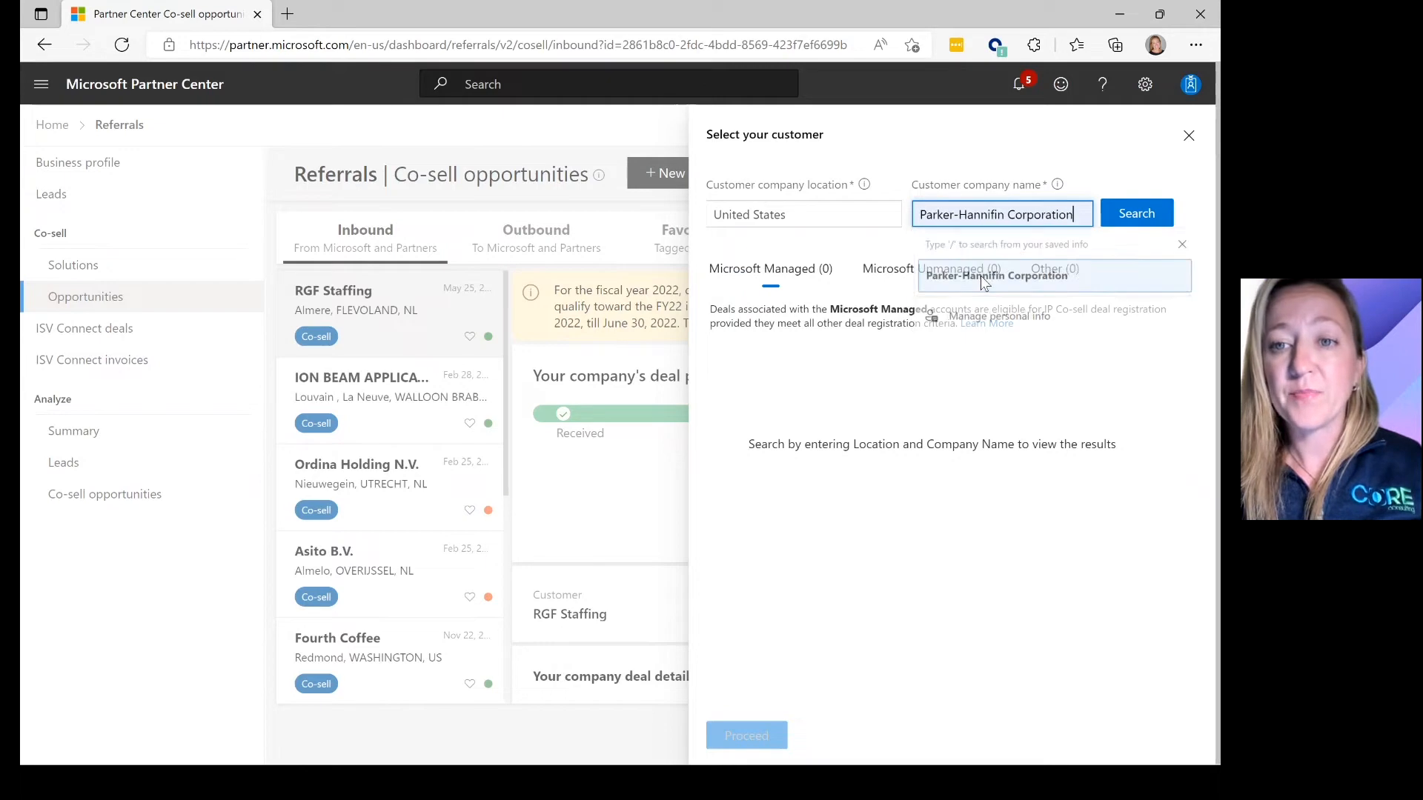
click(1137, 215)
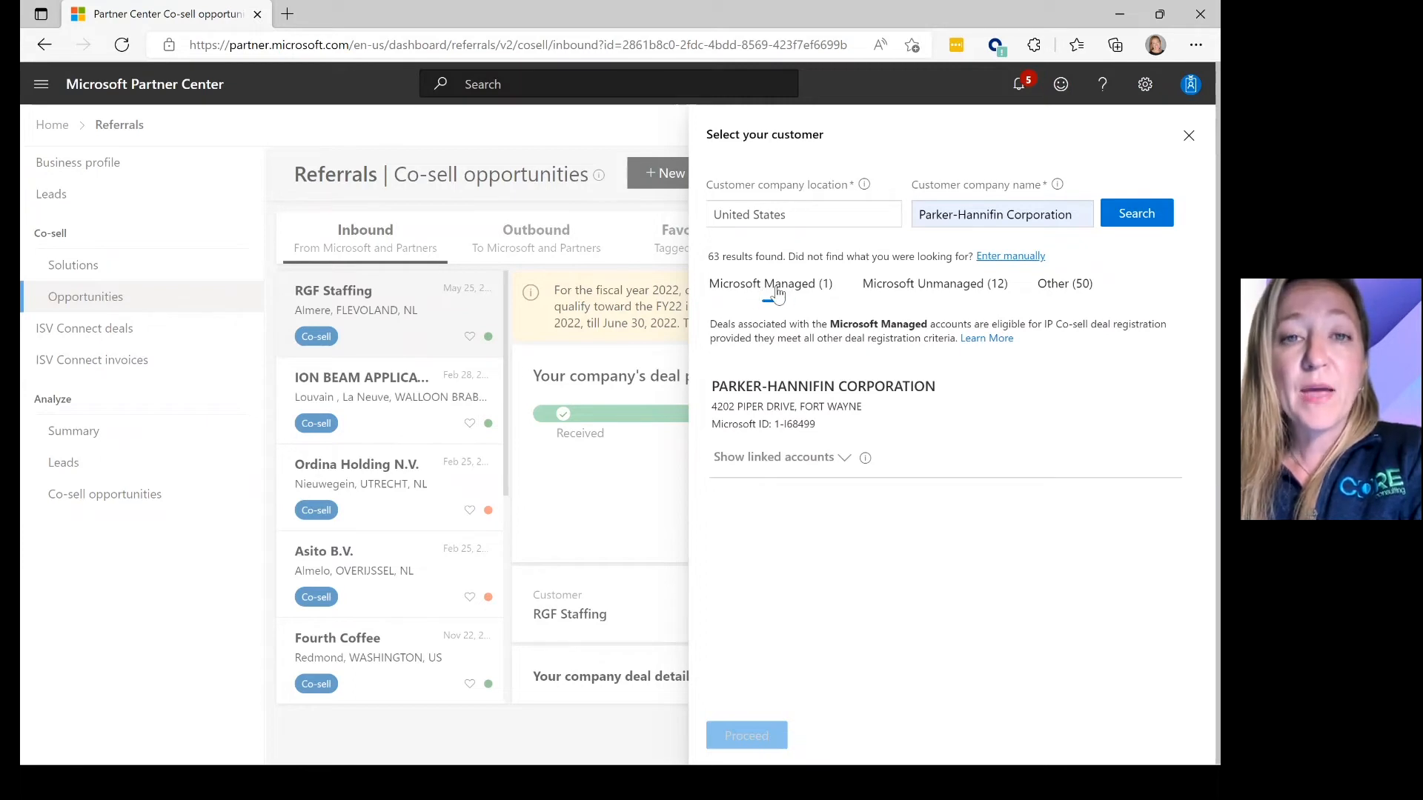
click(789, 419)
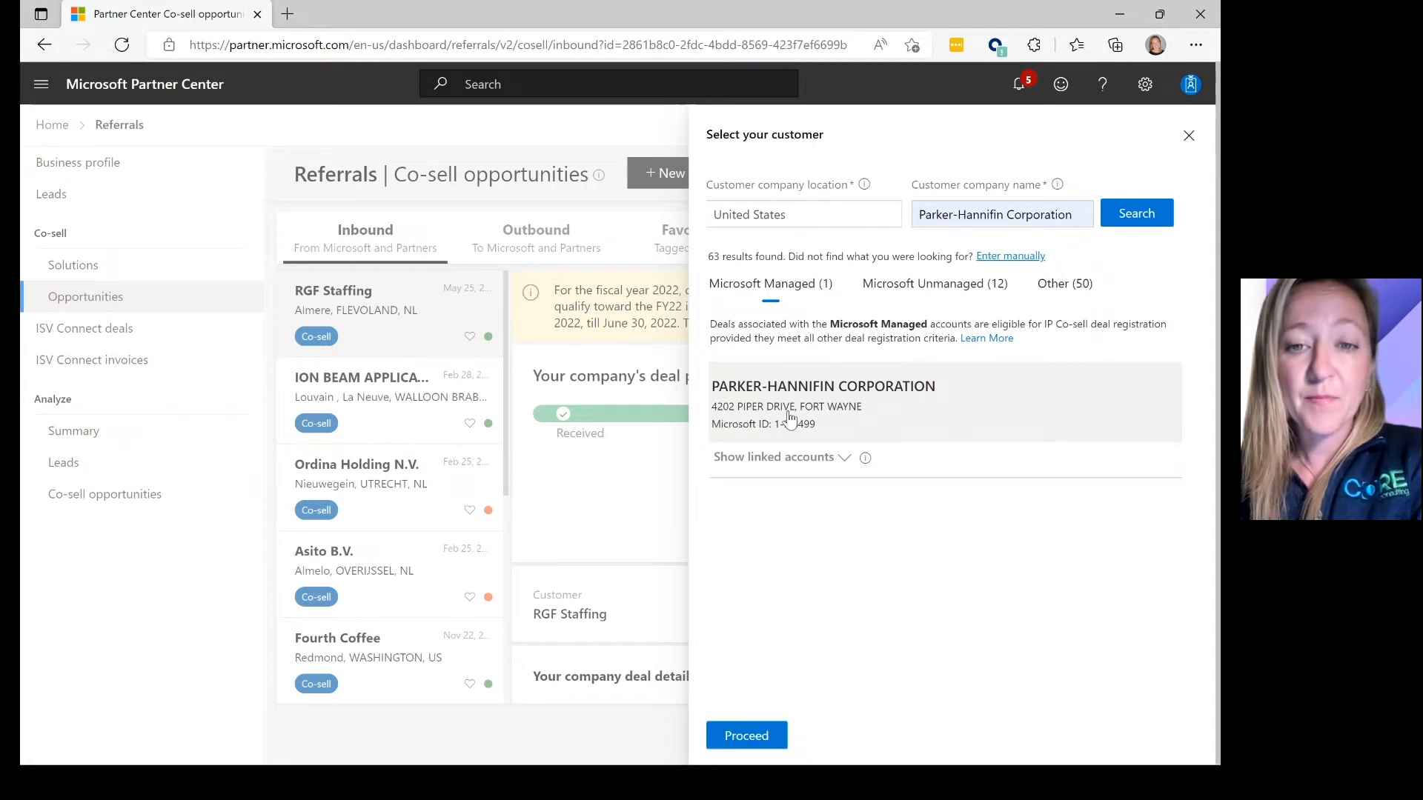
- Proceed to the New deal form with Parker-Hannifin Corporation as the customer
click(744, 736)
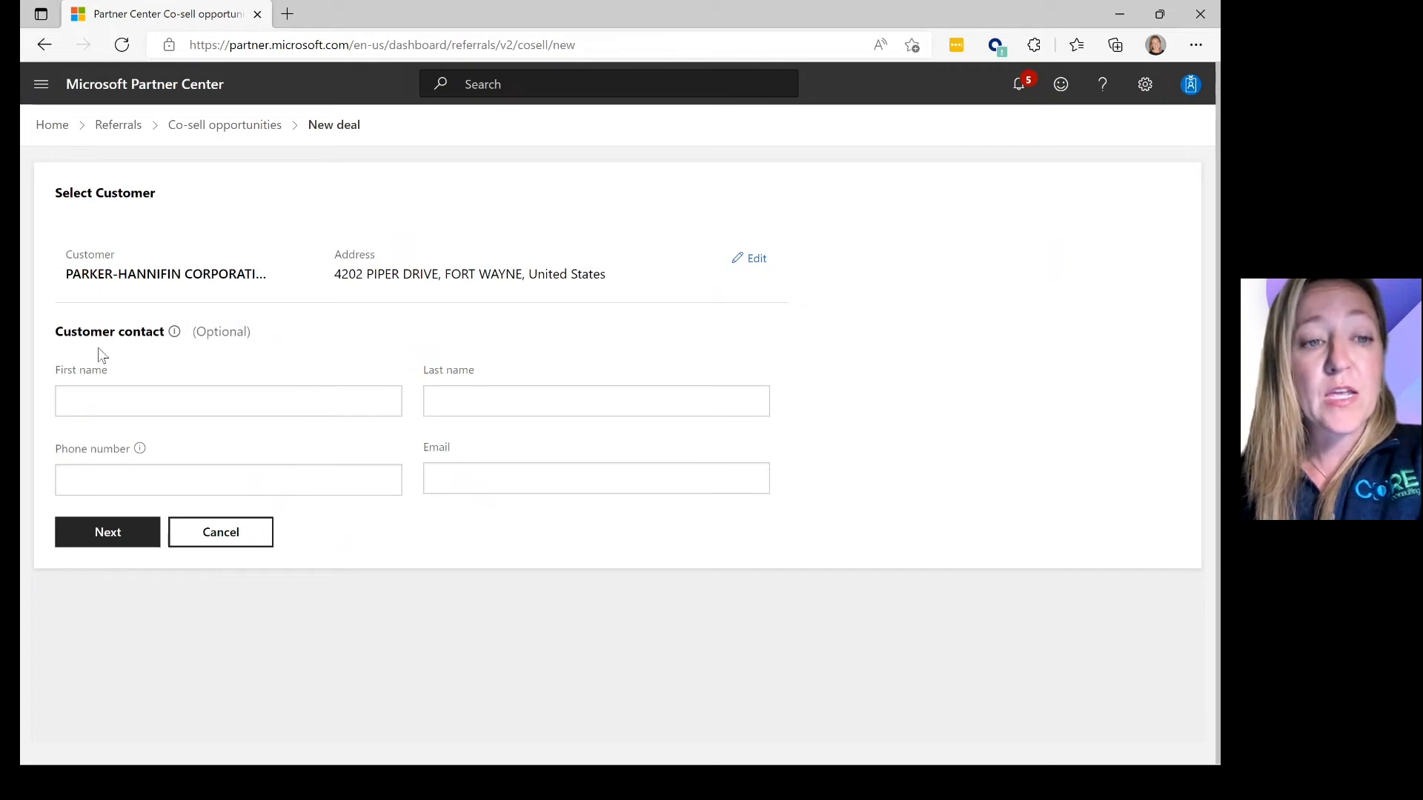
mouse_move(186, 338)
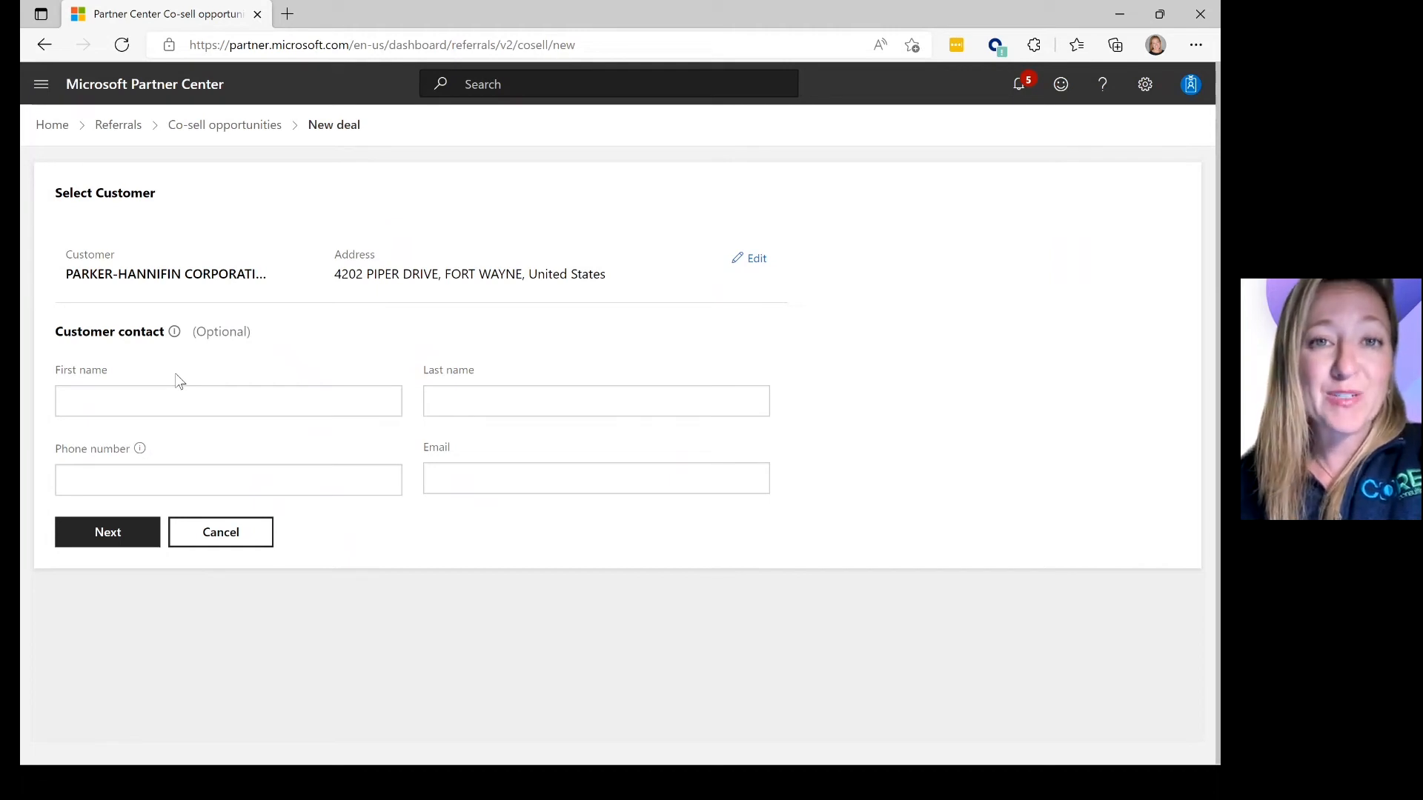
- Autofill the customer contact's name, phone and e-mail from saved info, then advance to Deal details
click(147, 402)
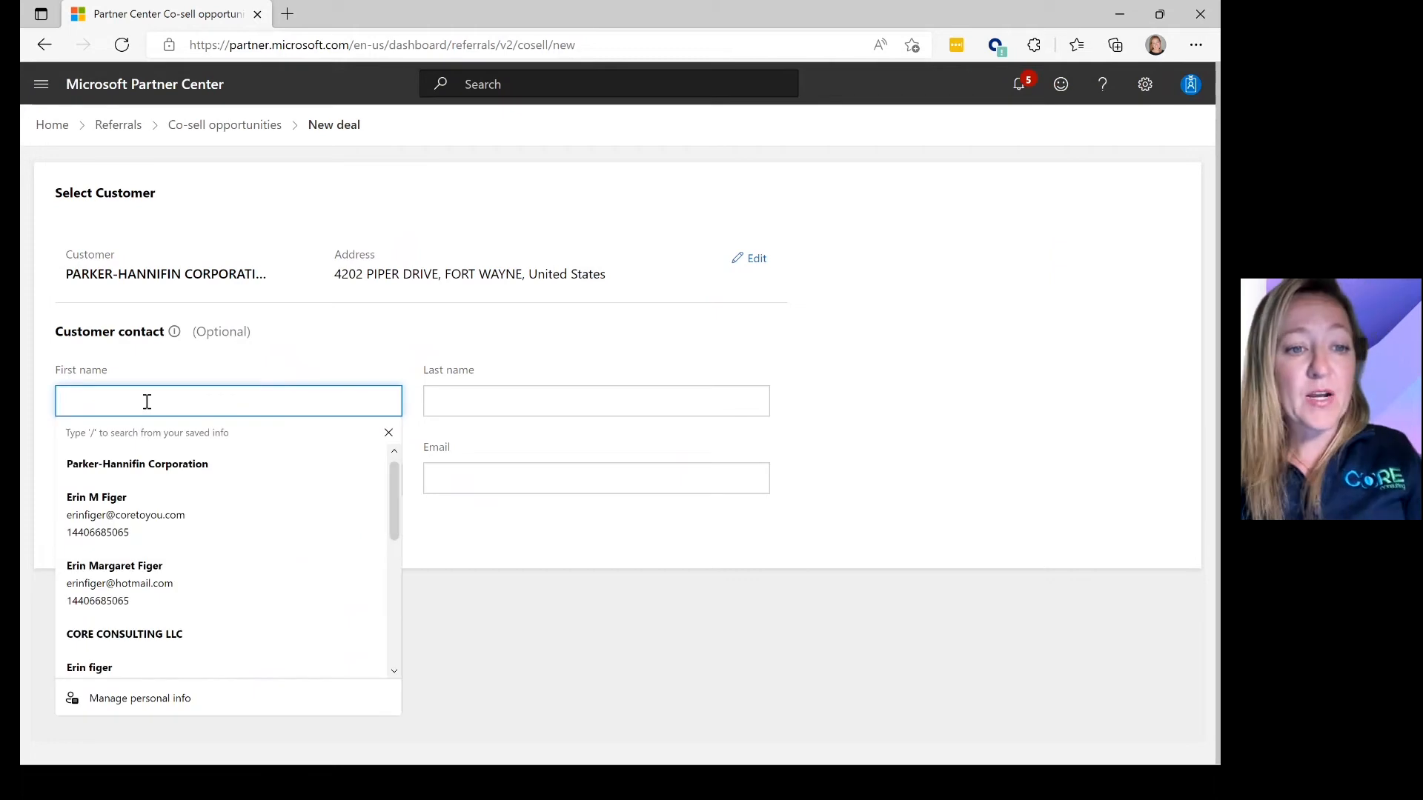
click(150, 514)
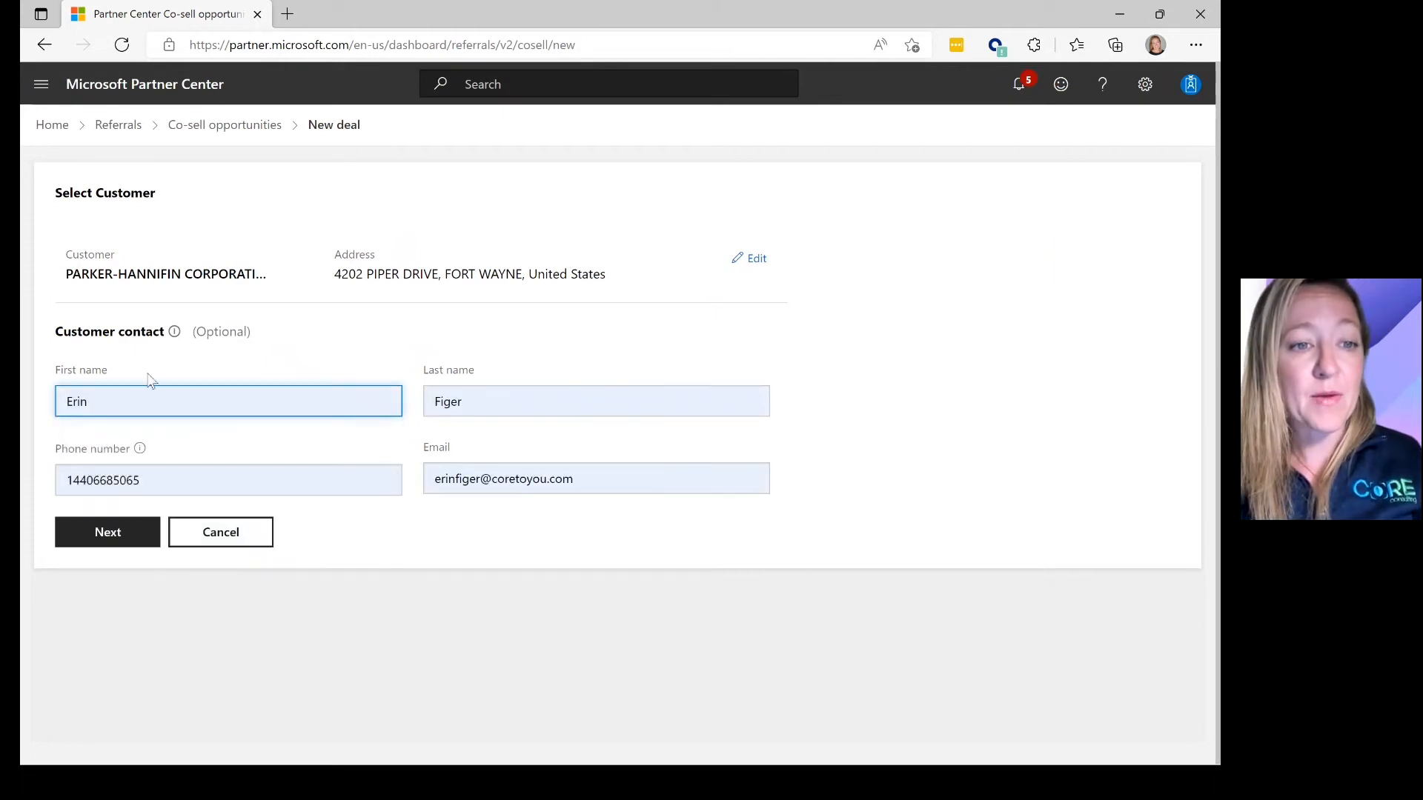
click(134, 406)
click(436, 561)
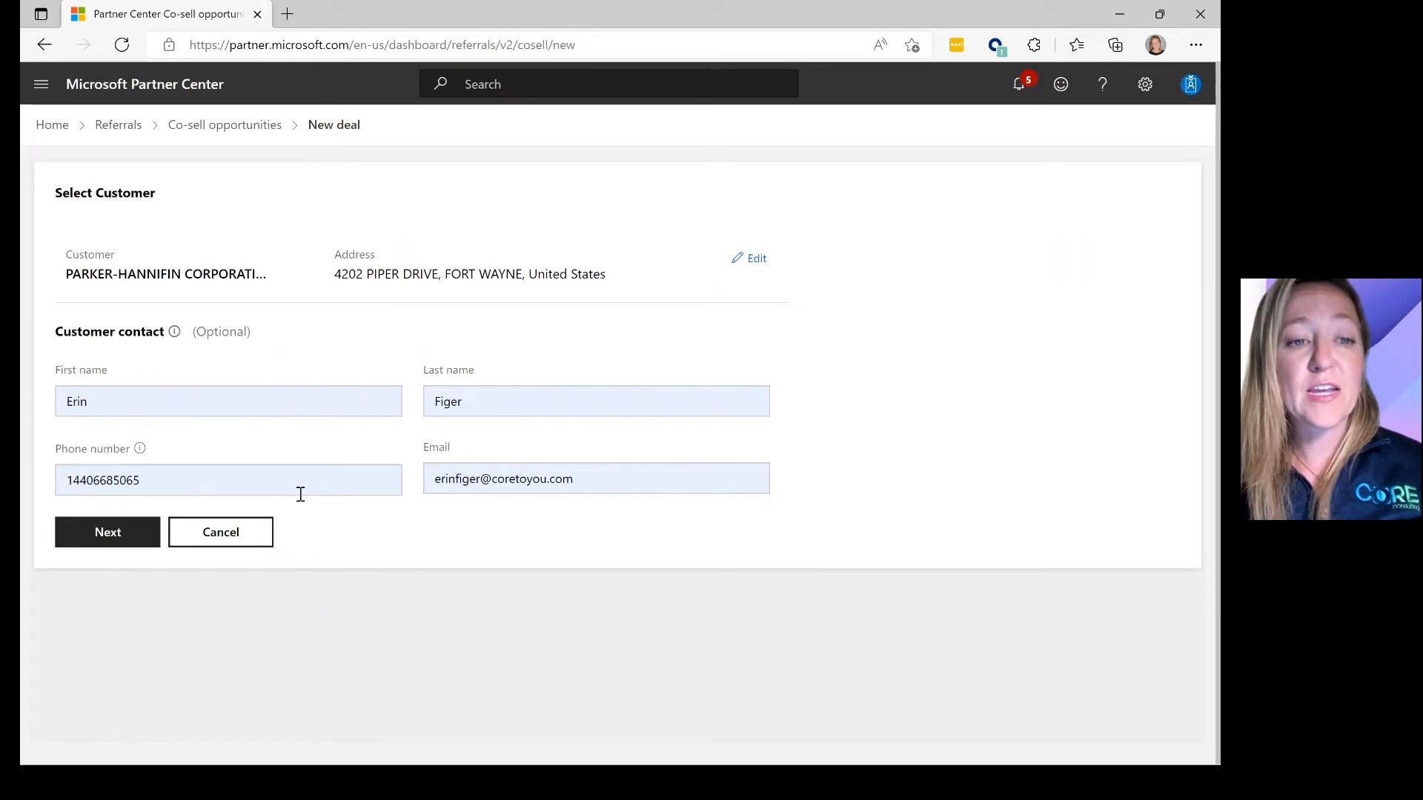
click(148, 537)
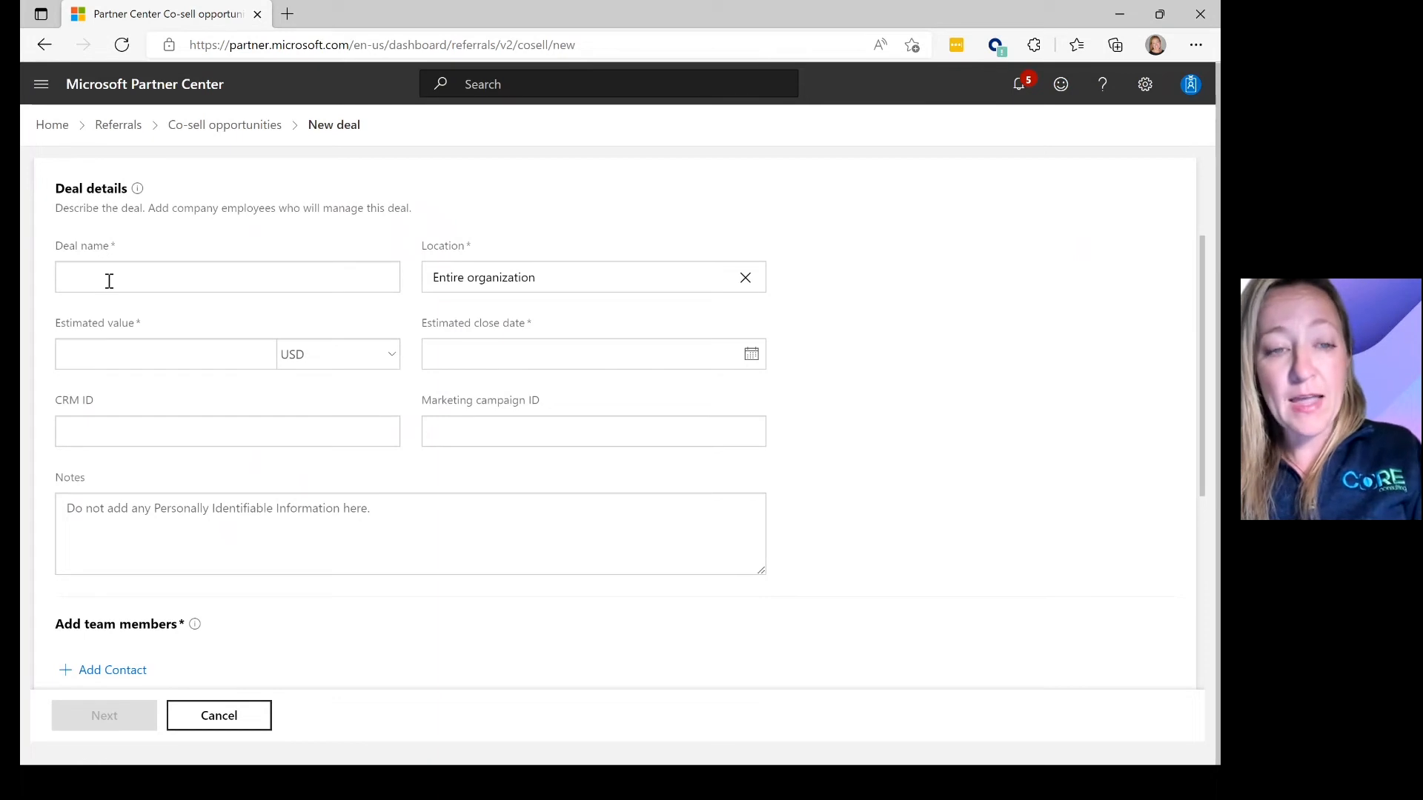
- Name the deal 'FY23 Teams Room Migration from On-Prem to Teams' with estimated value 50000 USD
click(109, 281)
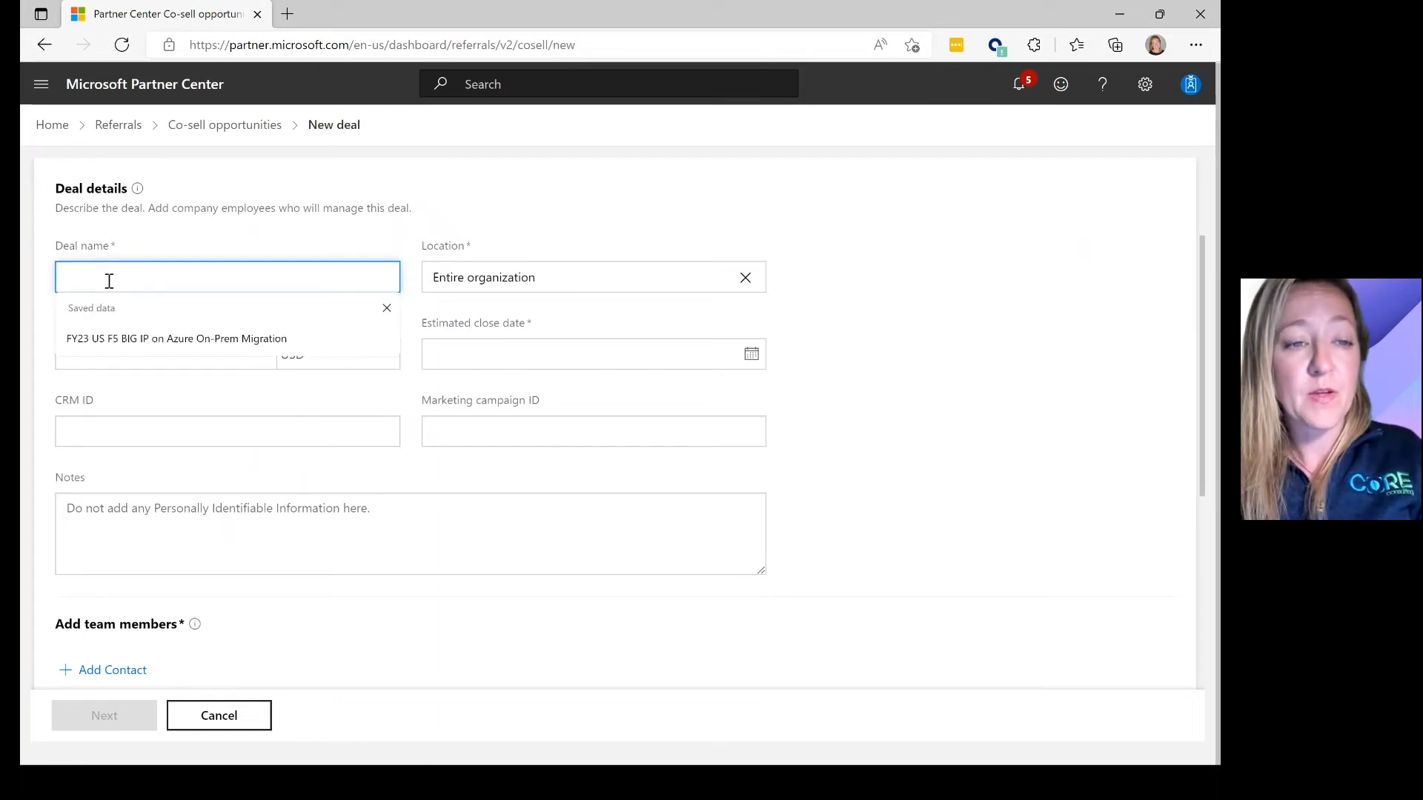
text(FY23)
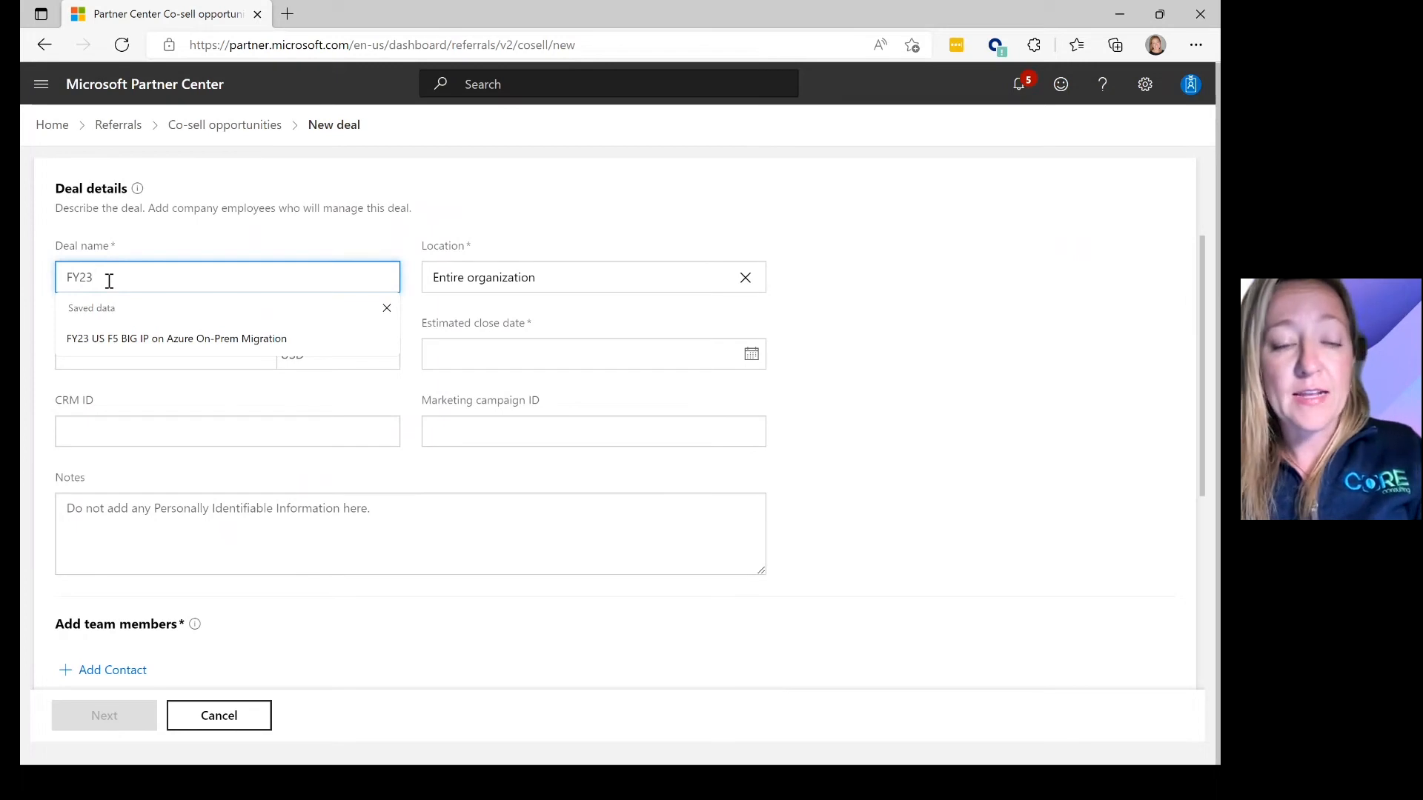
text( Teams Room)
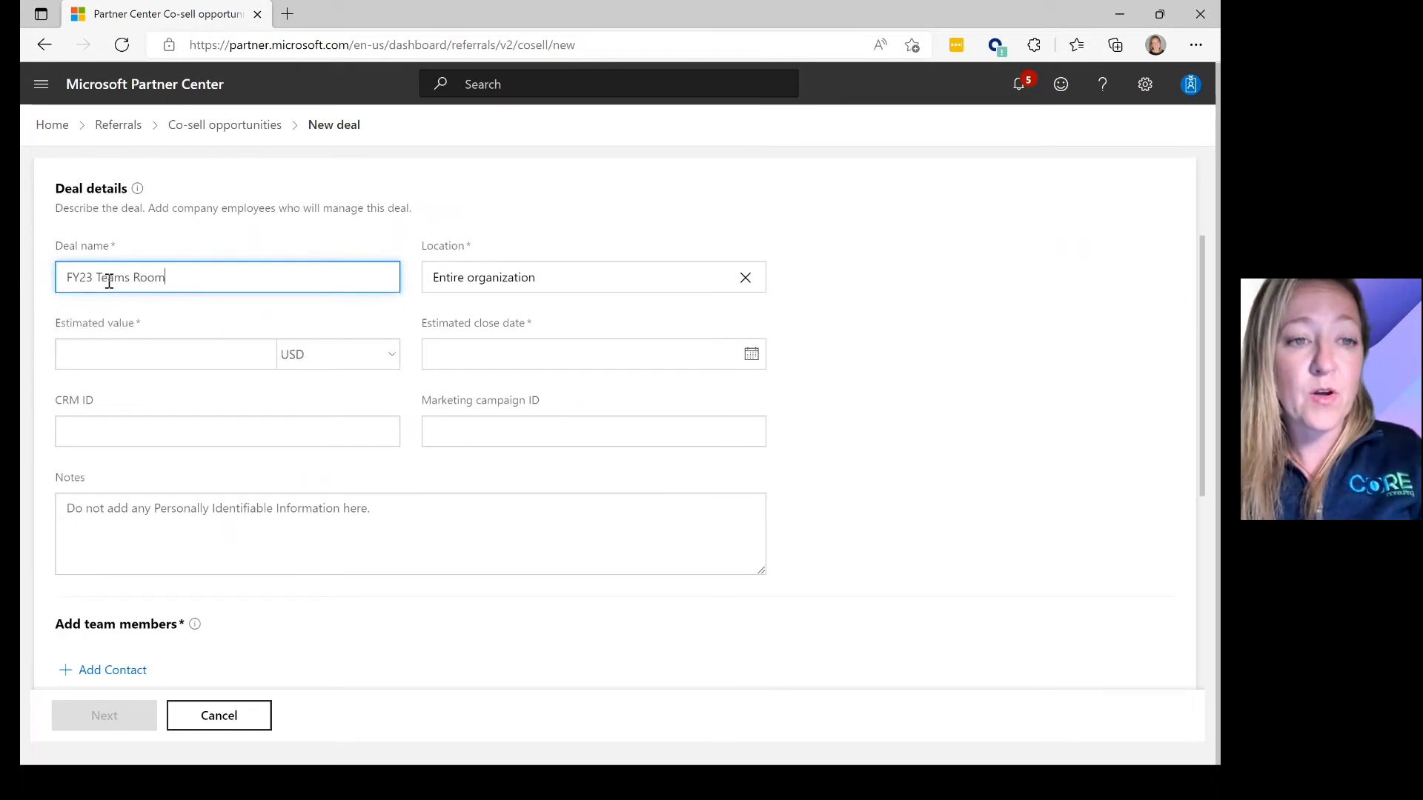
text( Migration from On-Prem to Teams)
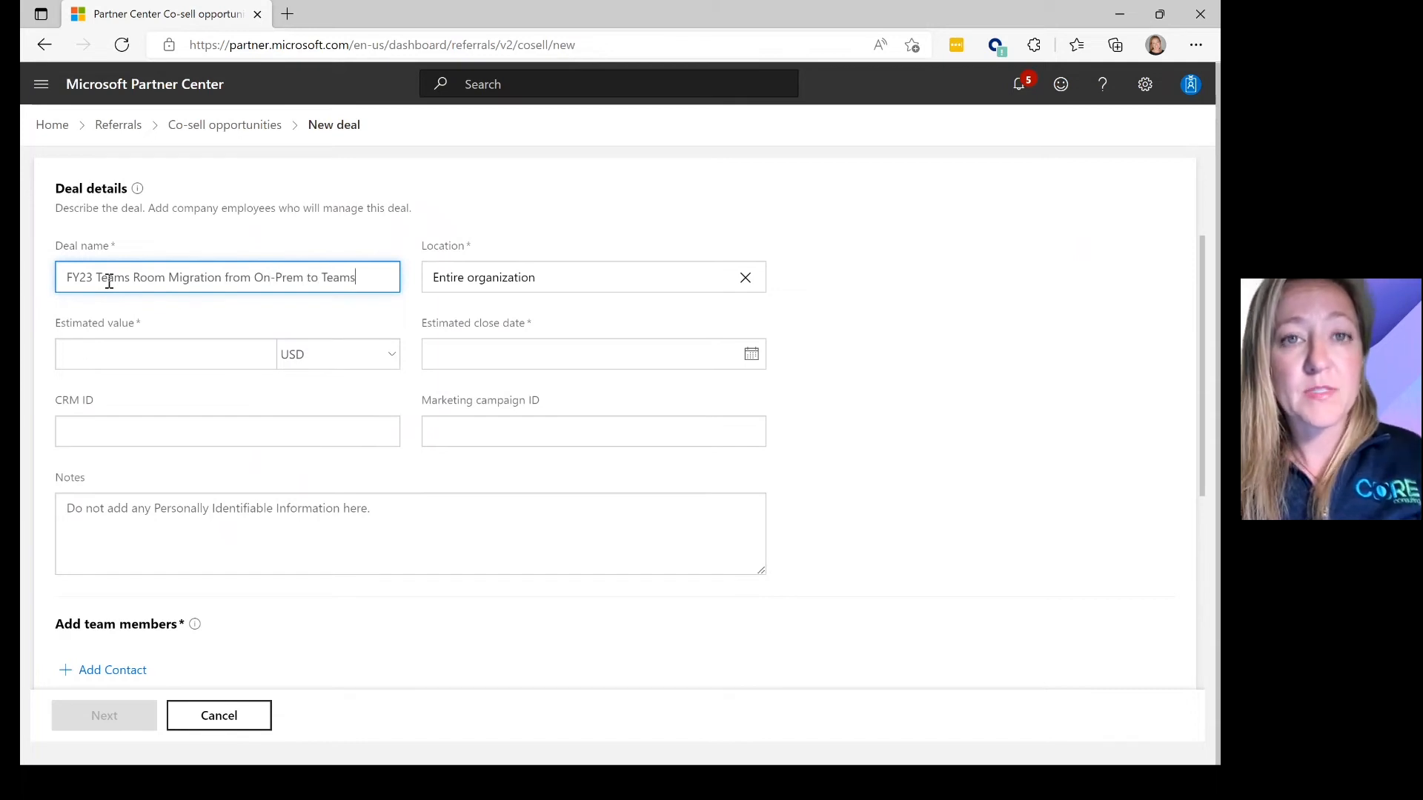
click(61, 351)
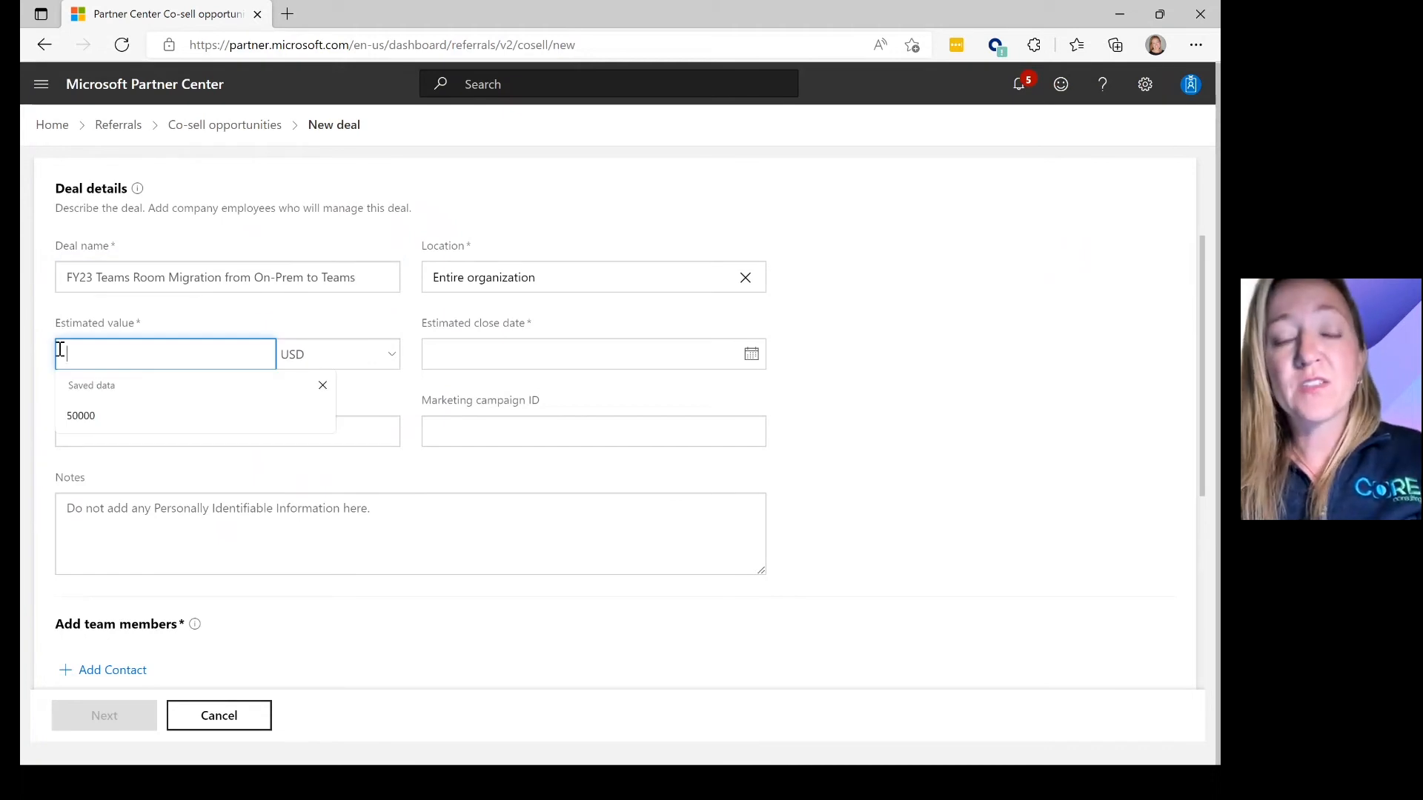
text(50)
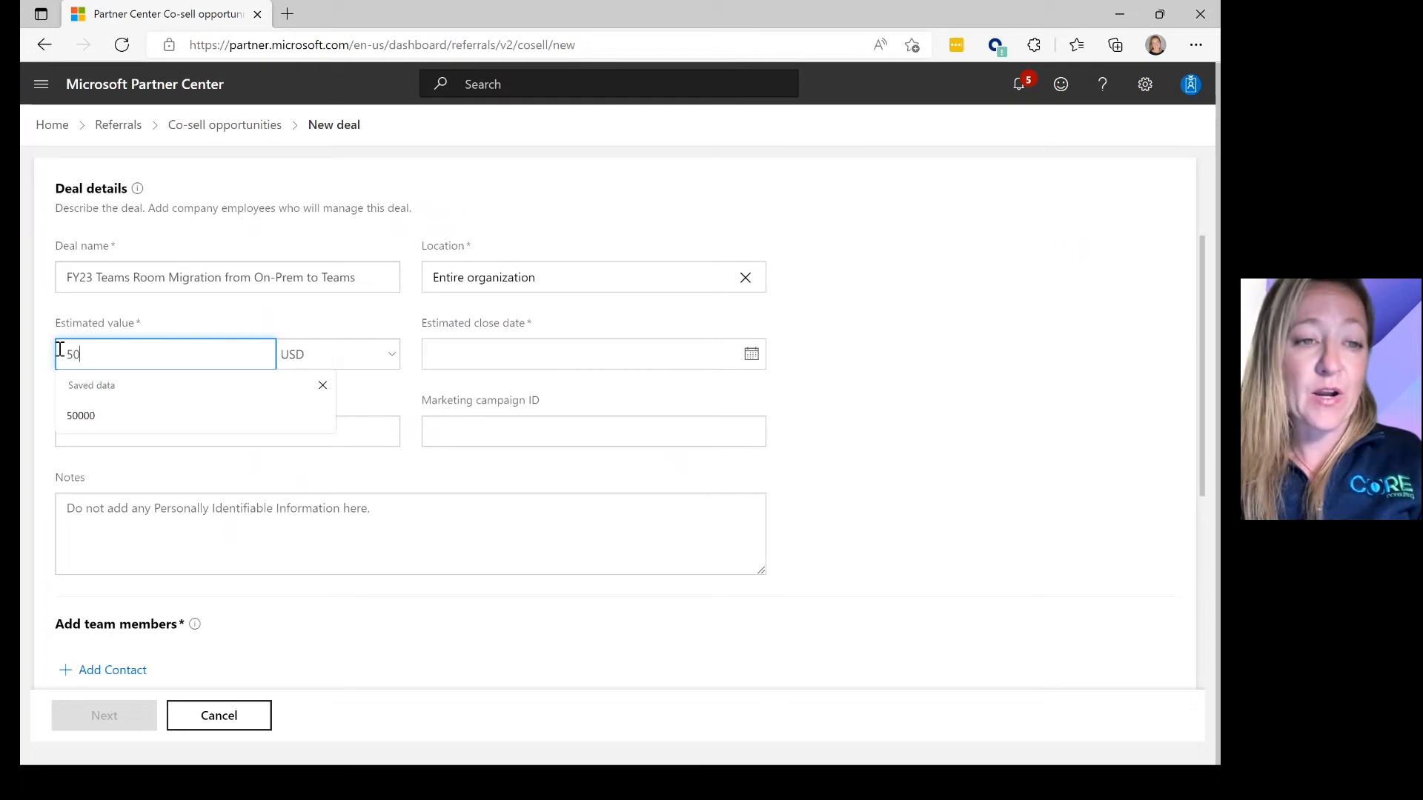
text(000)
key(Tab)
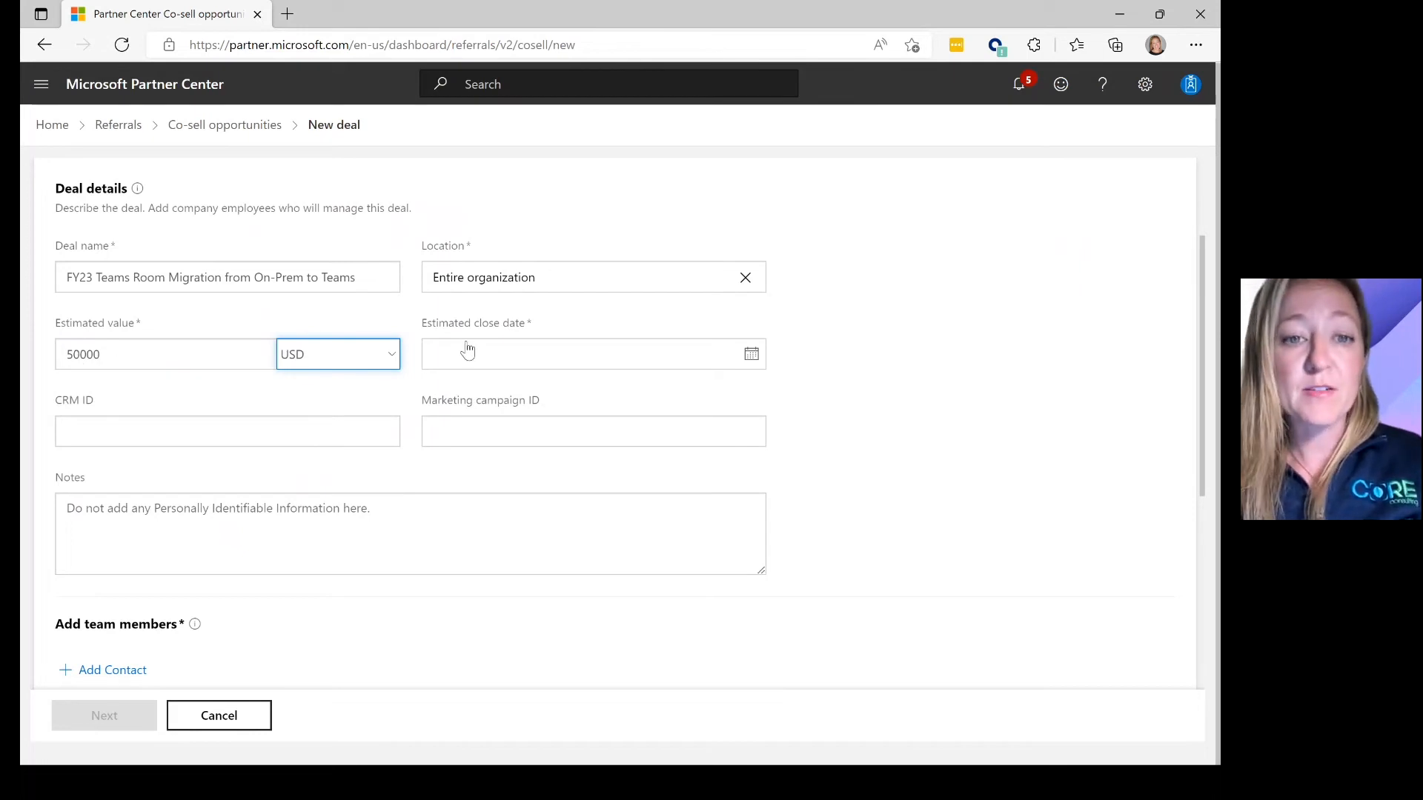
- Set the estimated close date to Fri Dec 30 2022 using the date picker
click(468, 357)
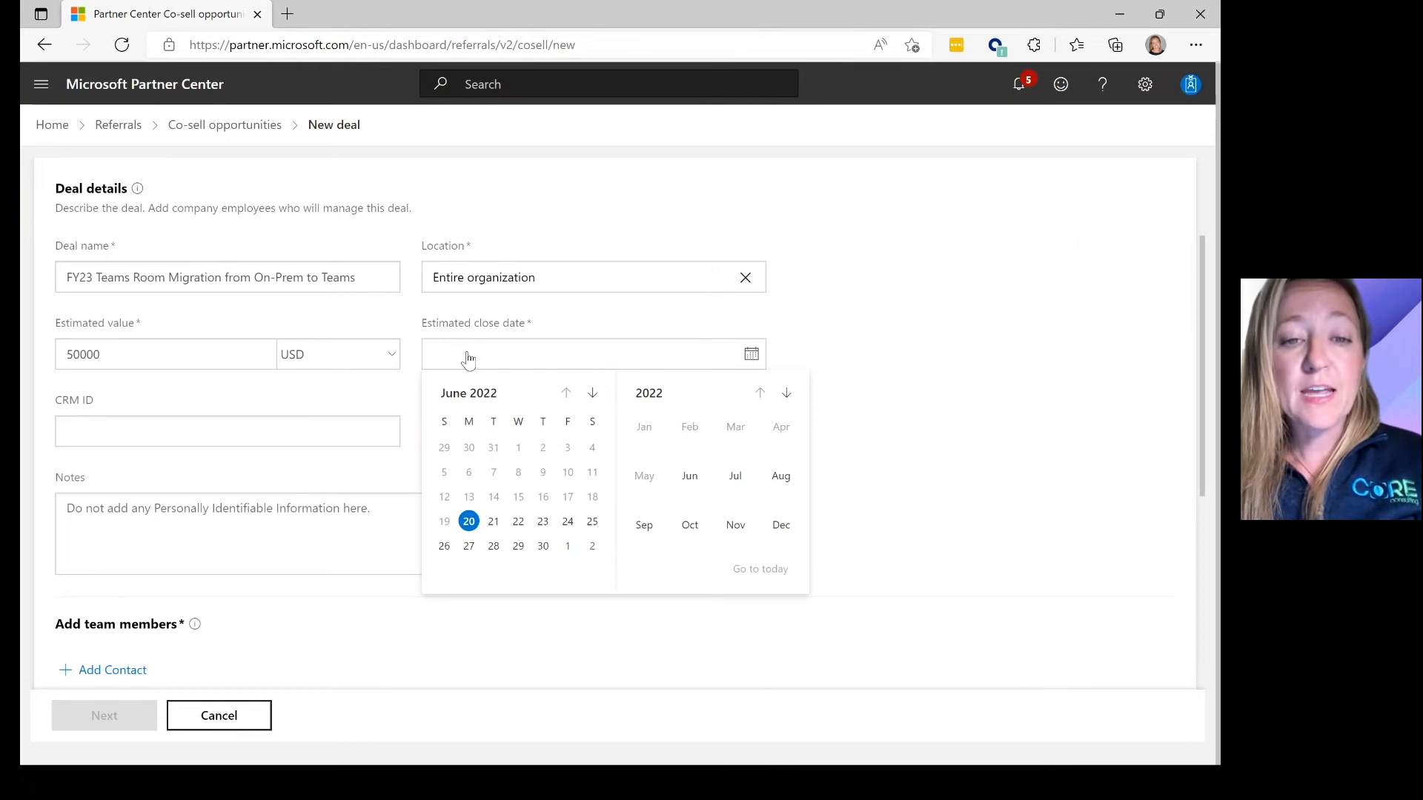
click(592, 395)
click(592, 395)
click(592, 395)
click(592, 395)
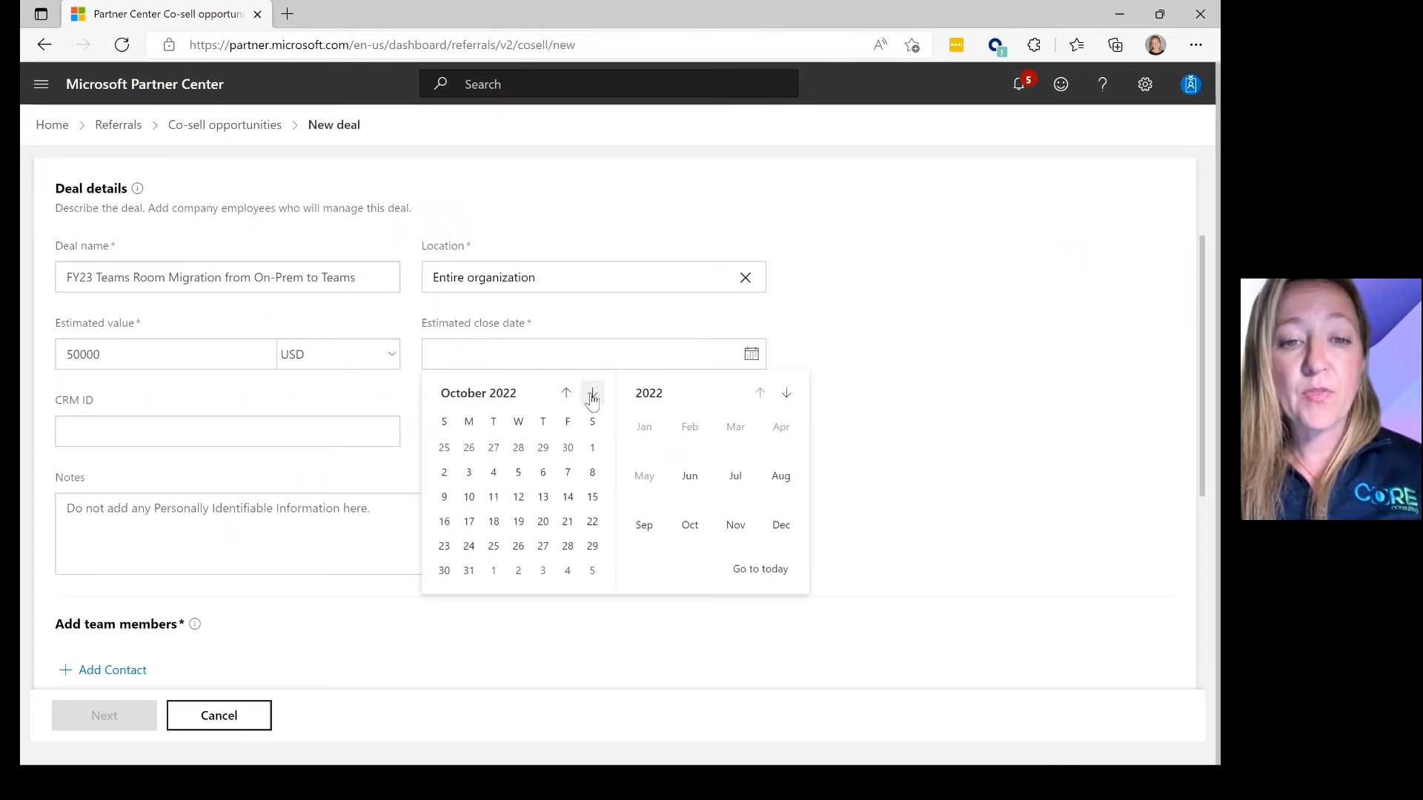
click(650, 393)
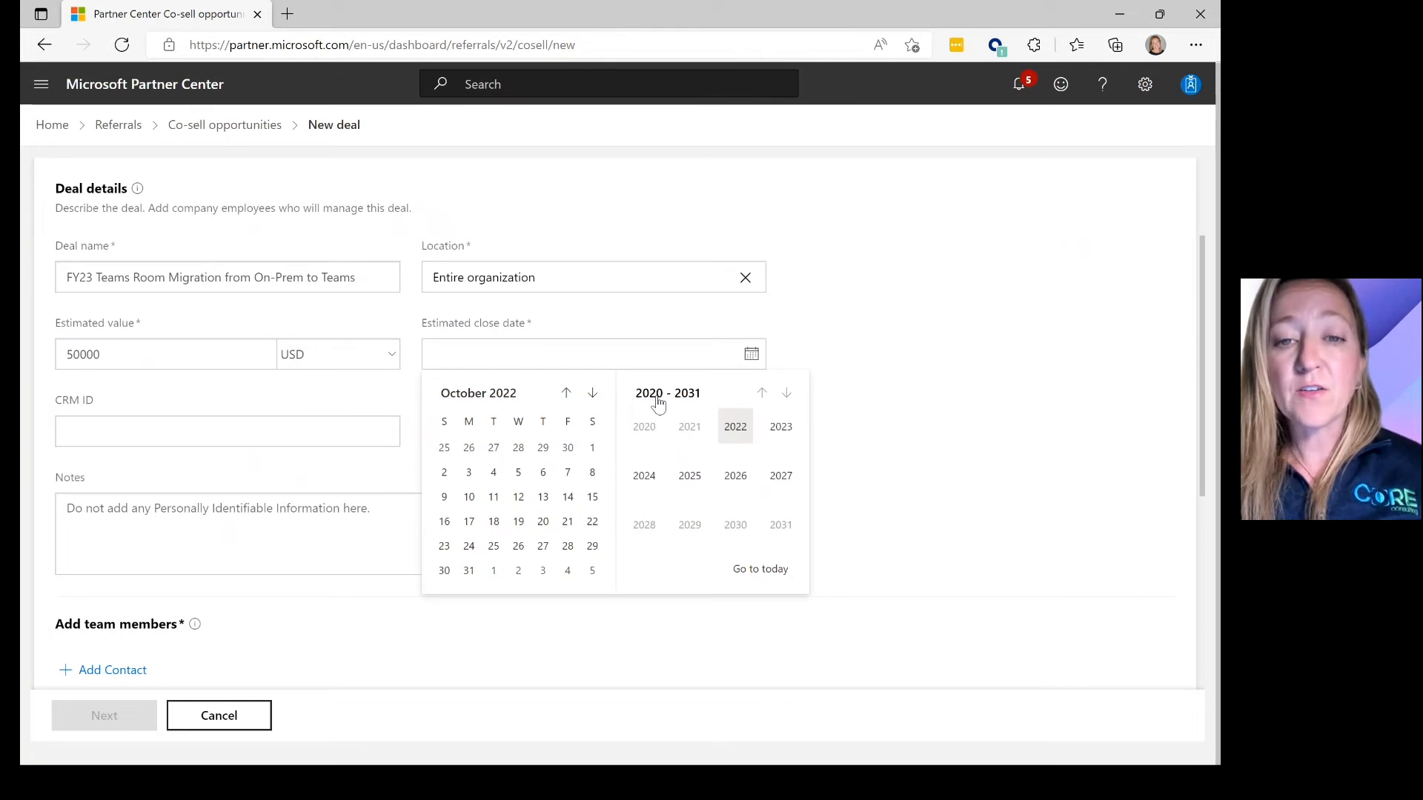
click(740, 427)
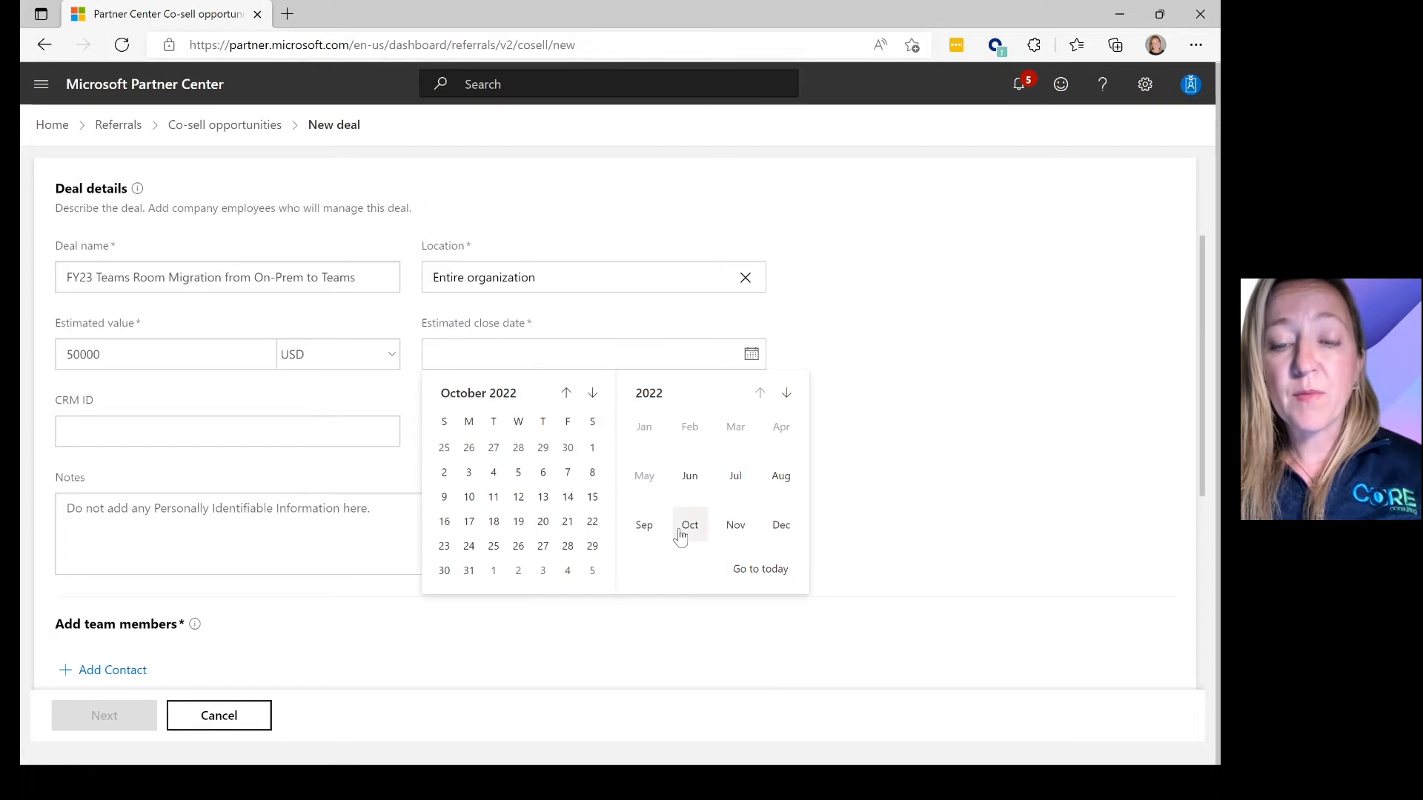
click(781, 541)
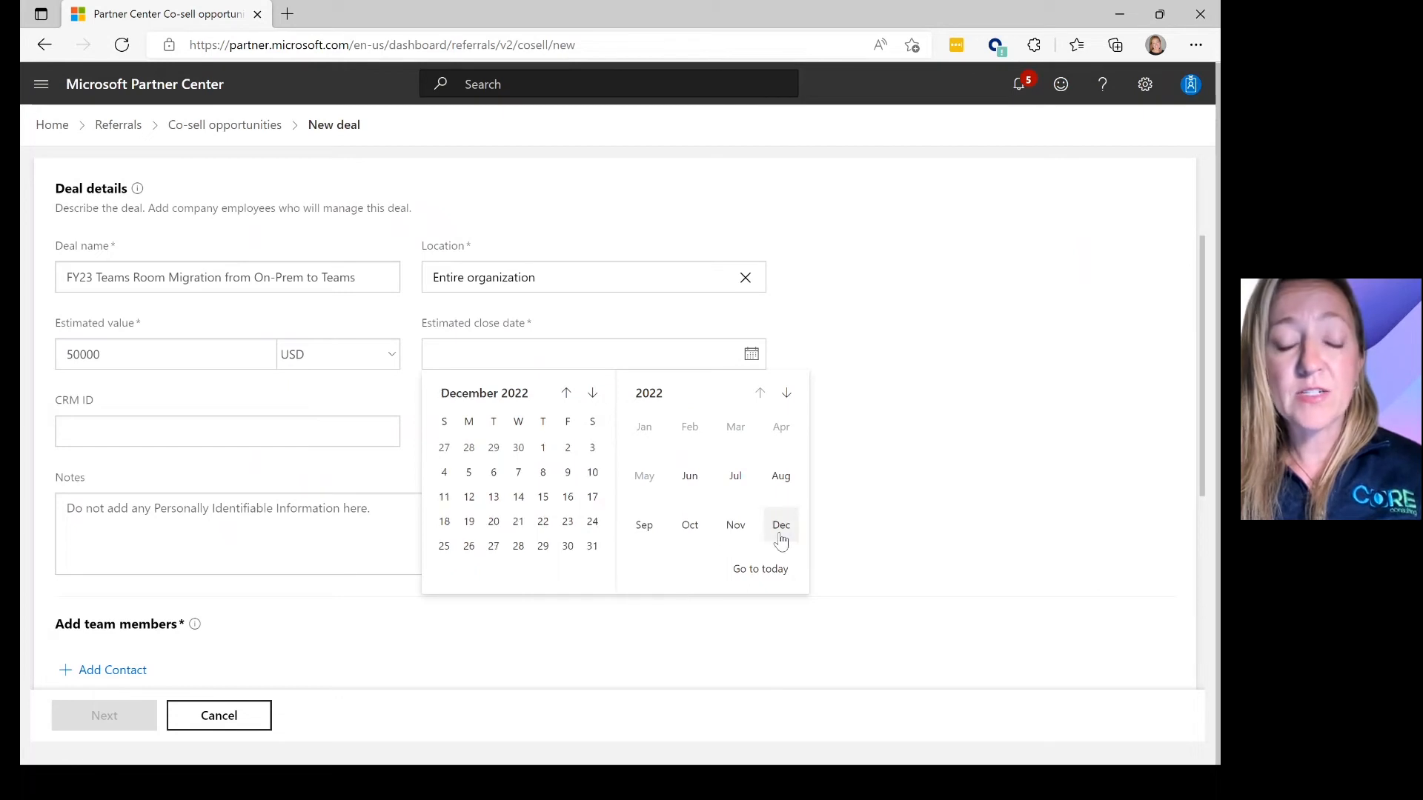
click(568, 546)
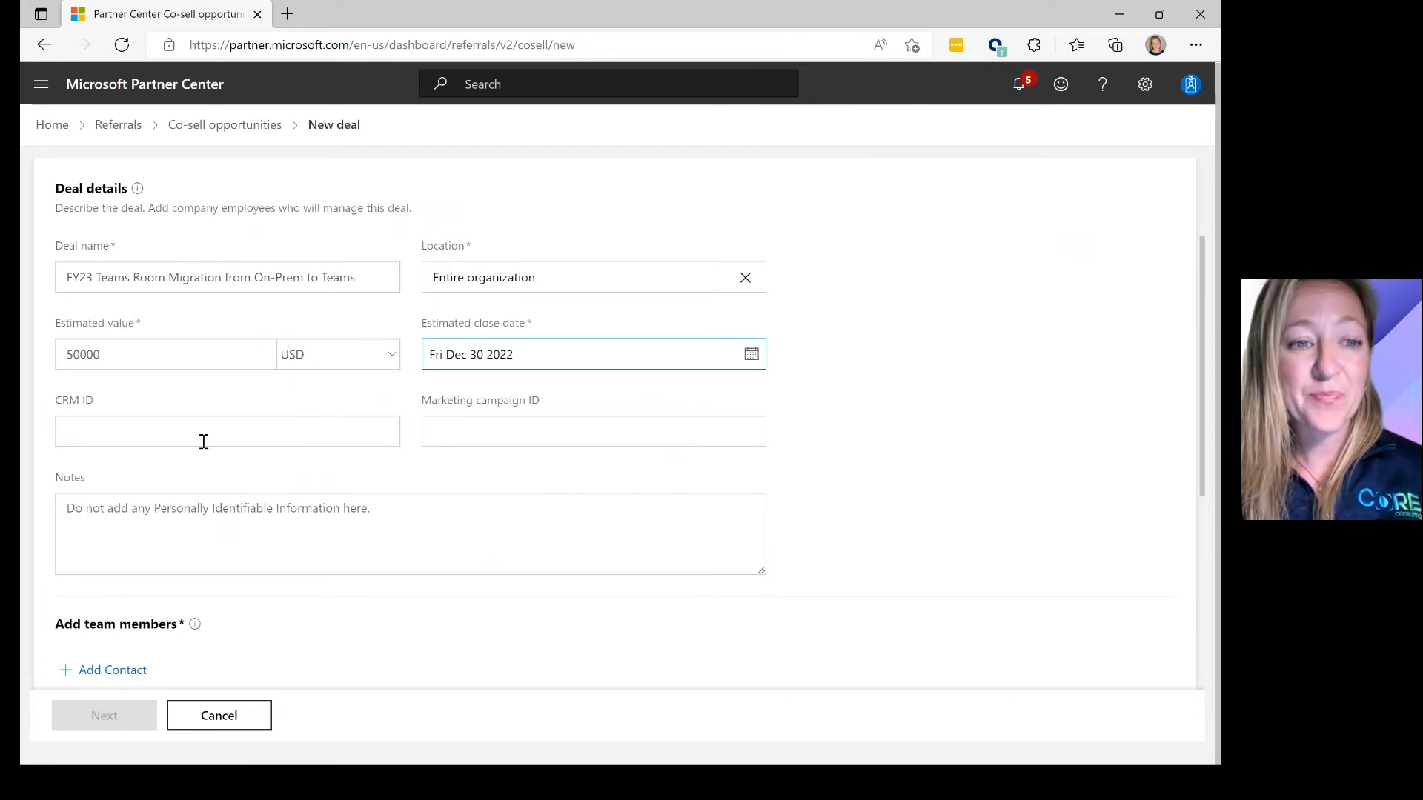
click(174, 435)
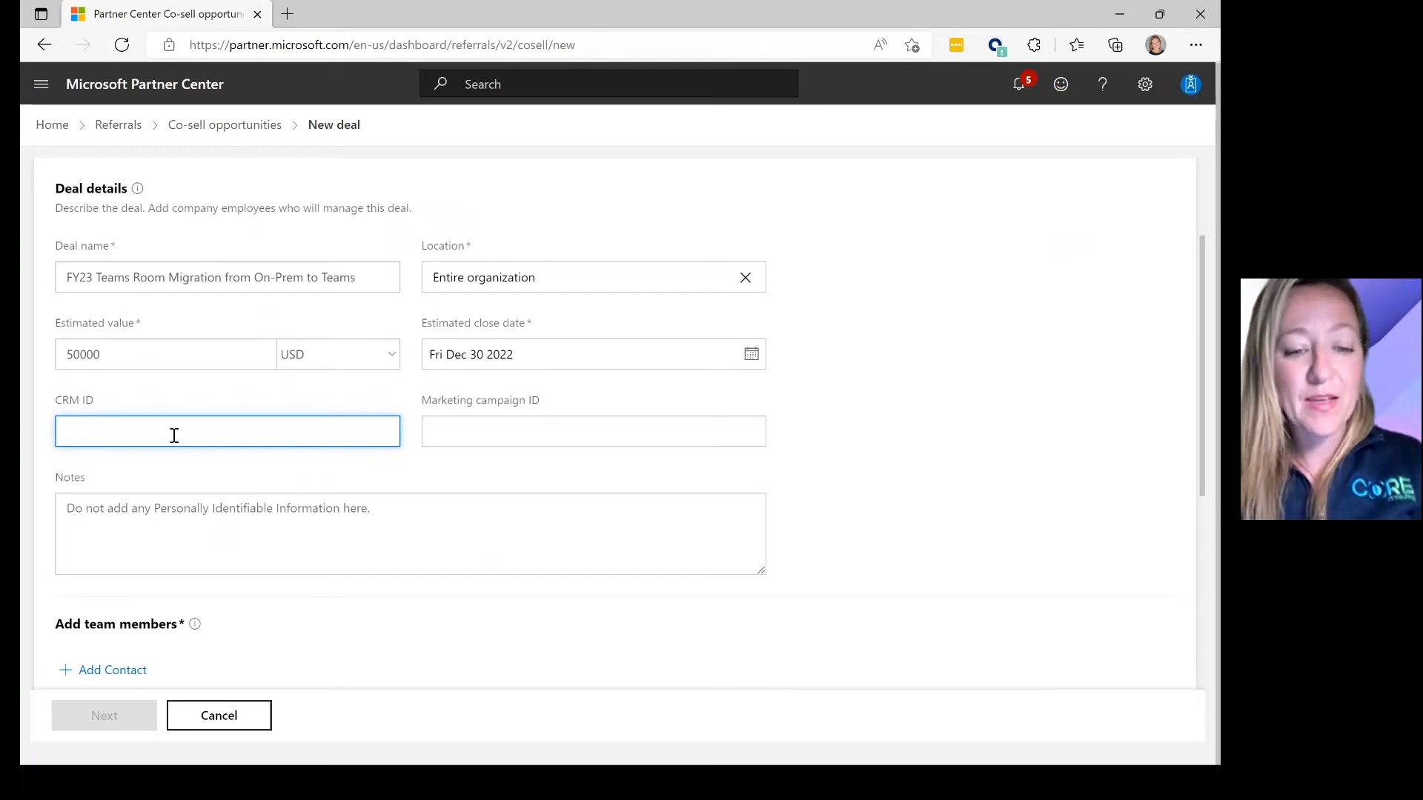
- Enter the deal's CRM ID and marketing campaign ID ISVGTMFY23
text(123456)
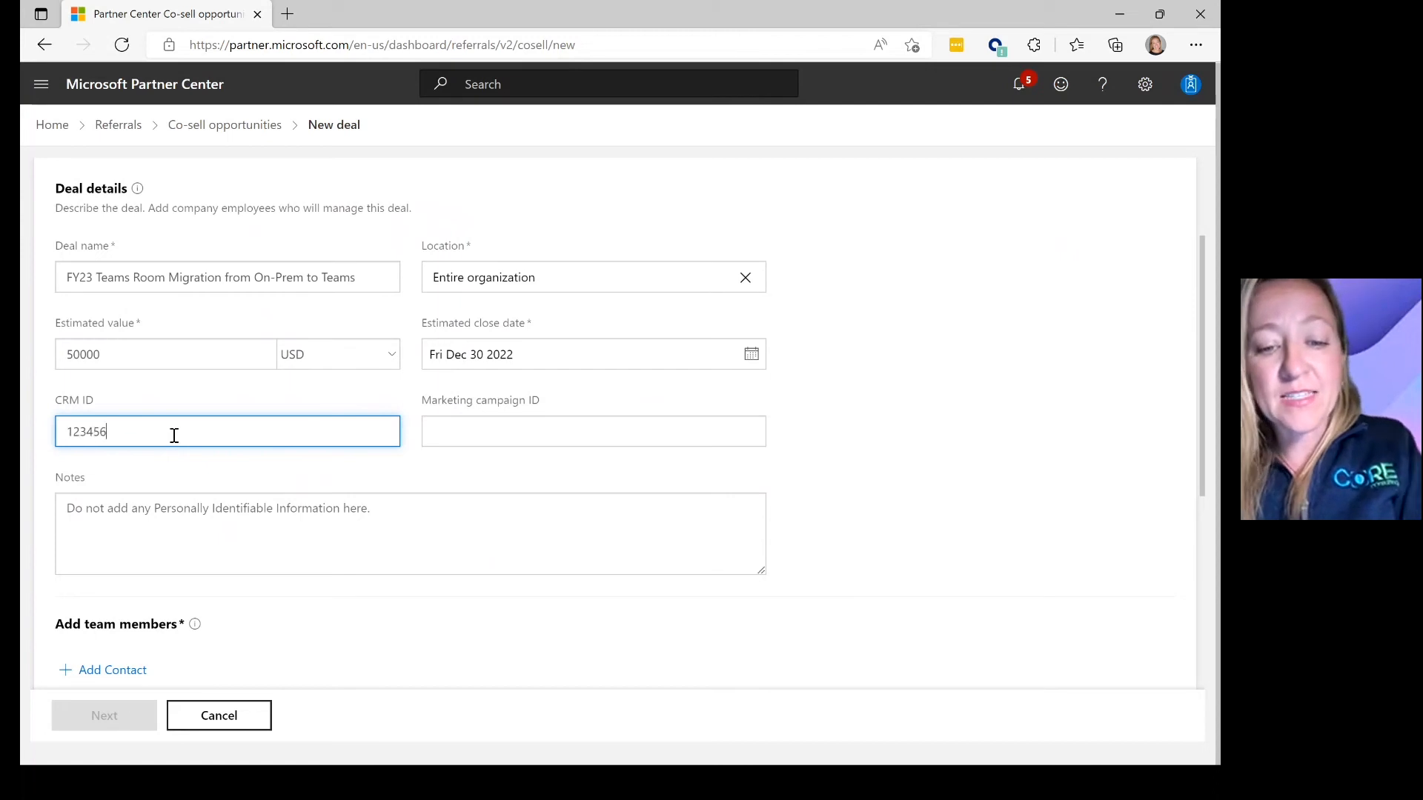
text(7890)
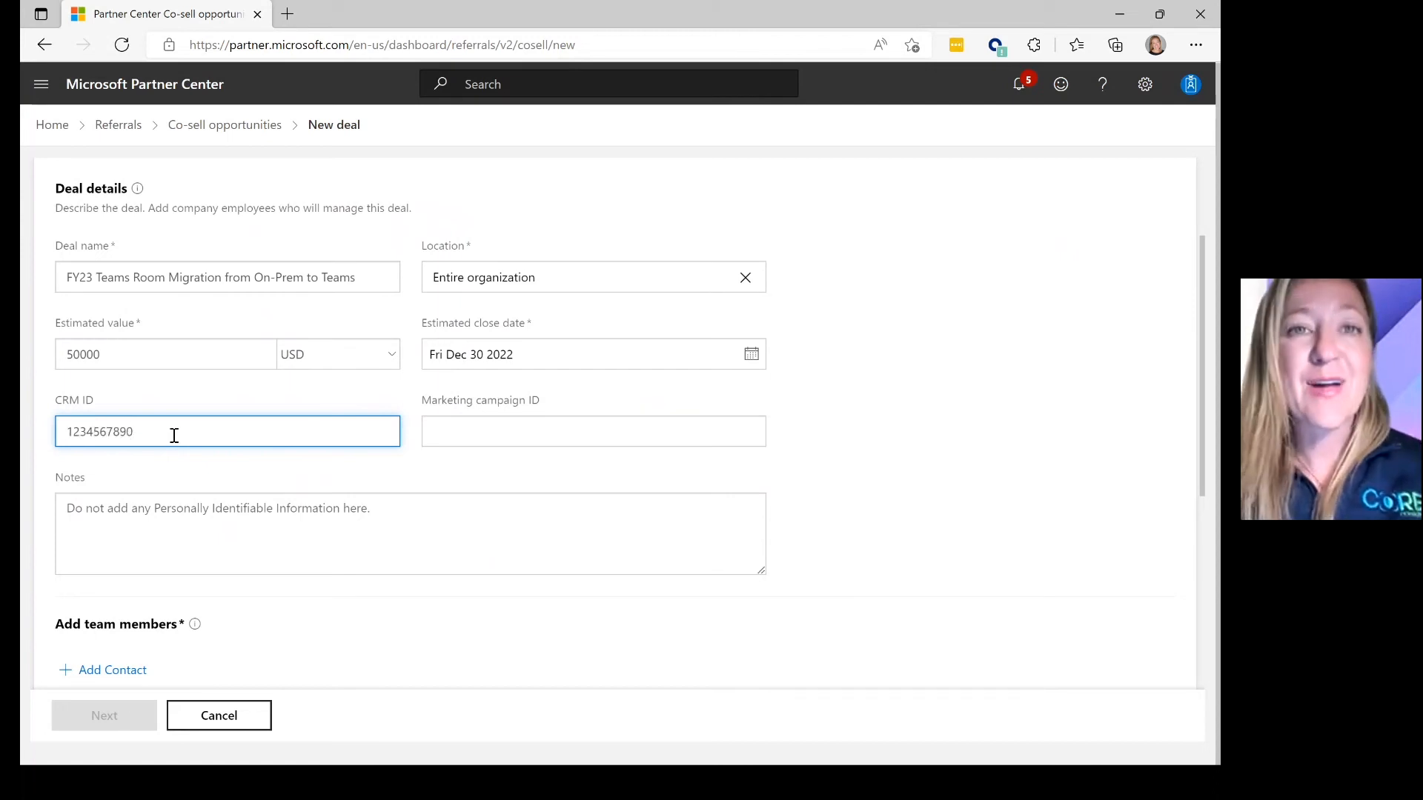
click(462, 437)
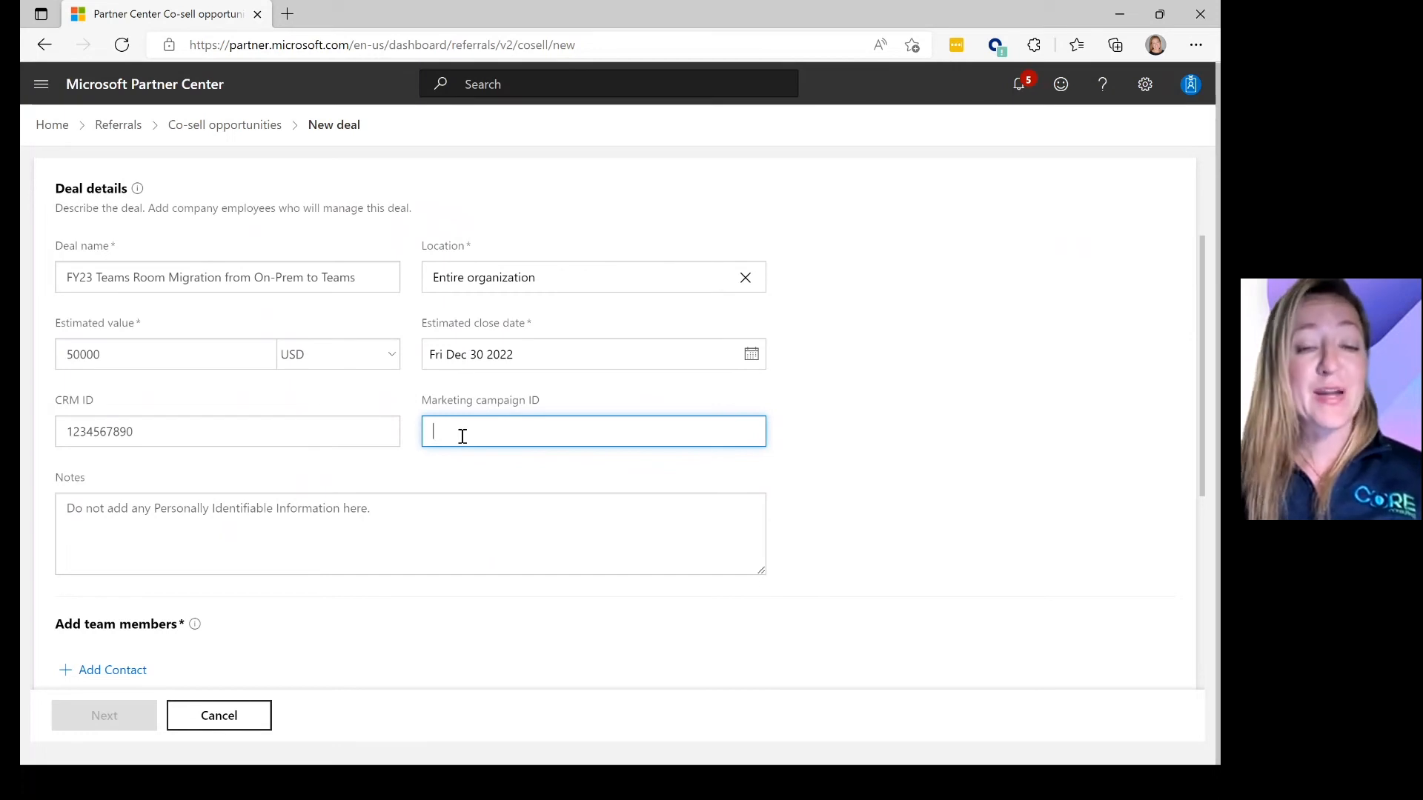
text(ISVGTMFY23)
- Add the note '6 month engagement' to the deal
click(404, 496)
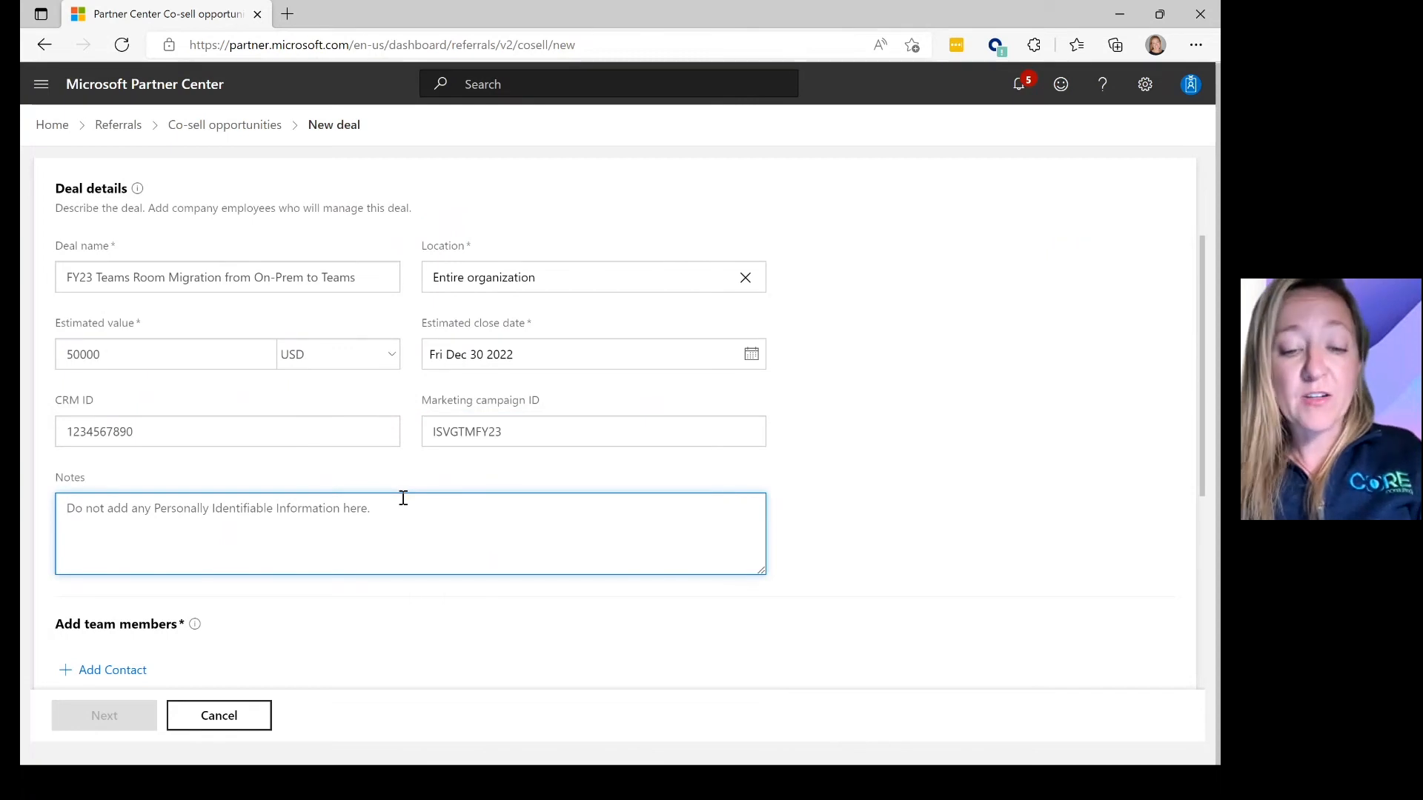
text(6 month)
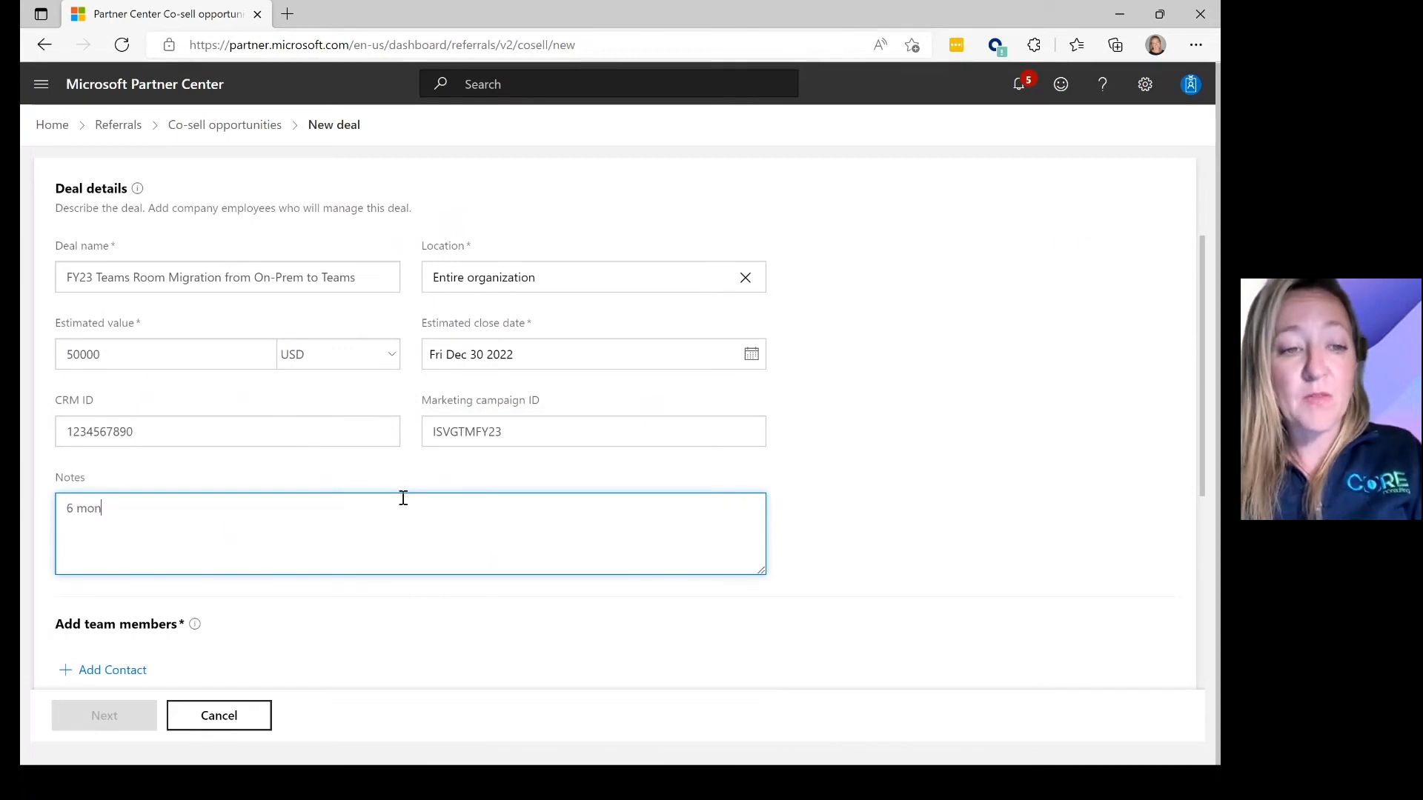
text(ment)
key(BackSpace)
key(BackSpace)
text(em)
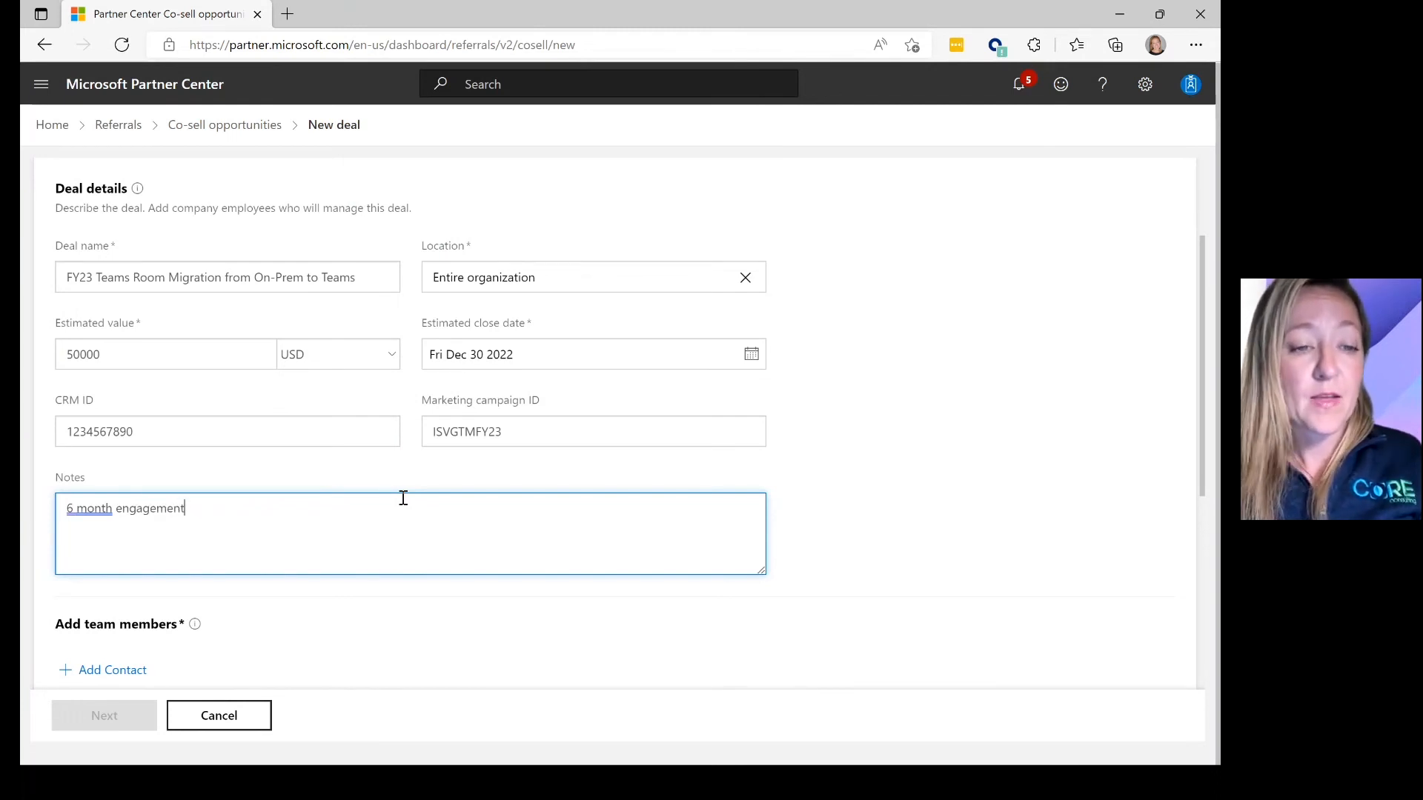
- Open the team member fields and prefill them from the Sales Admin contact
click(122, 667)
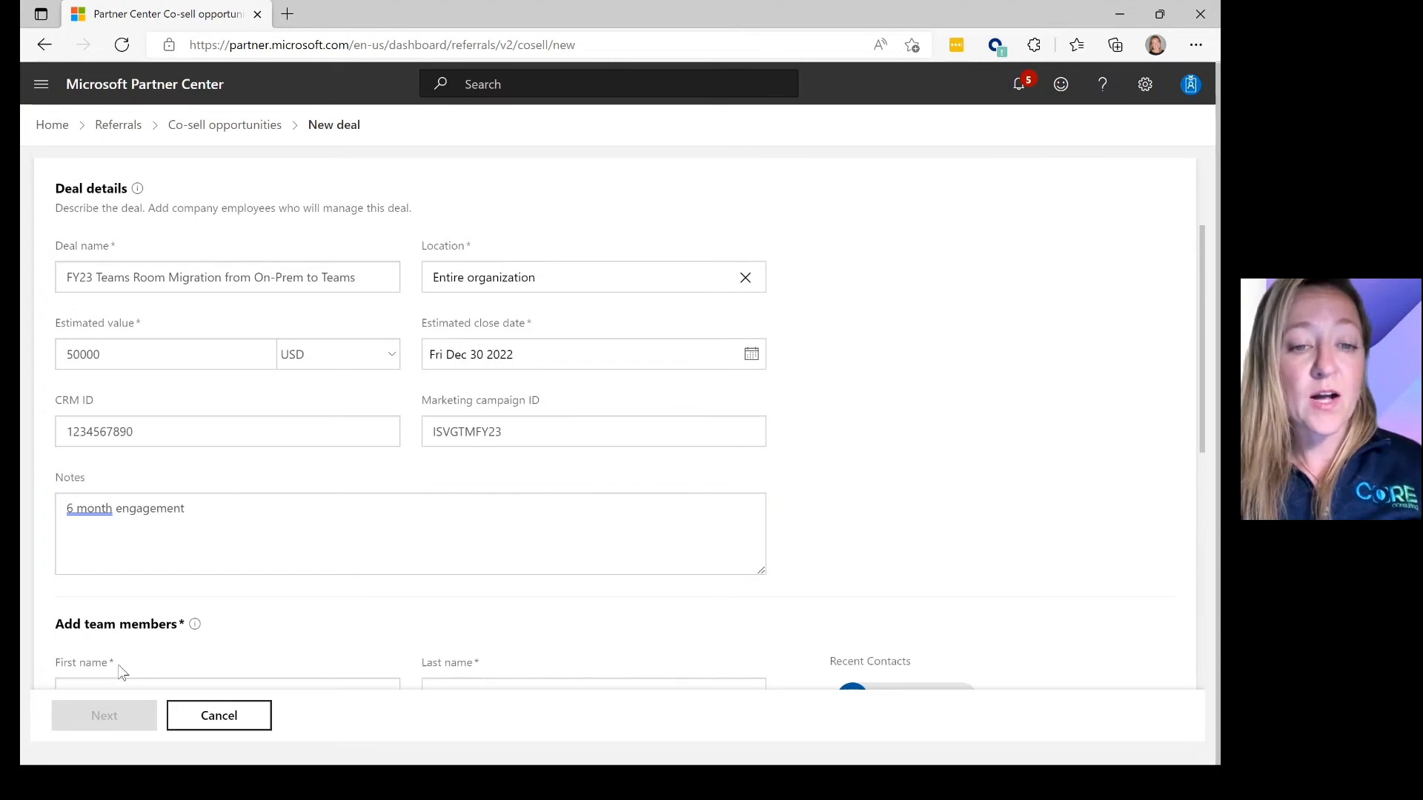
scroll(122, 671, down, 3)
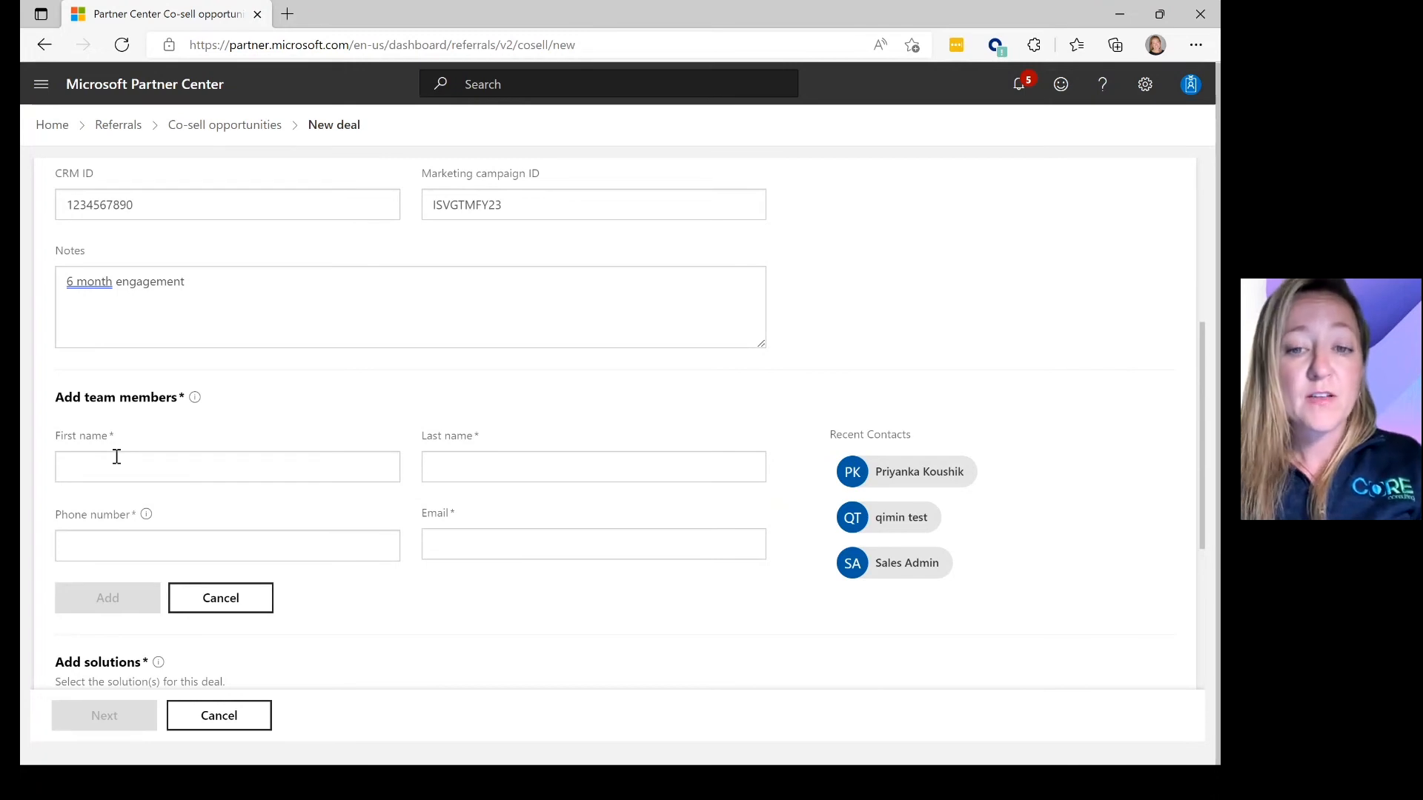
click(851, 561)
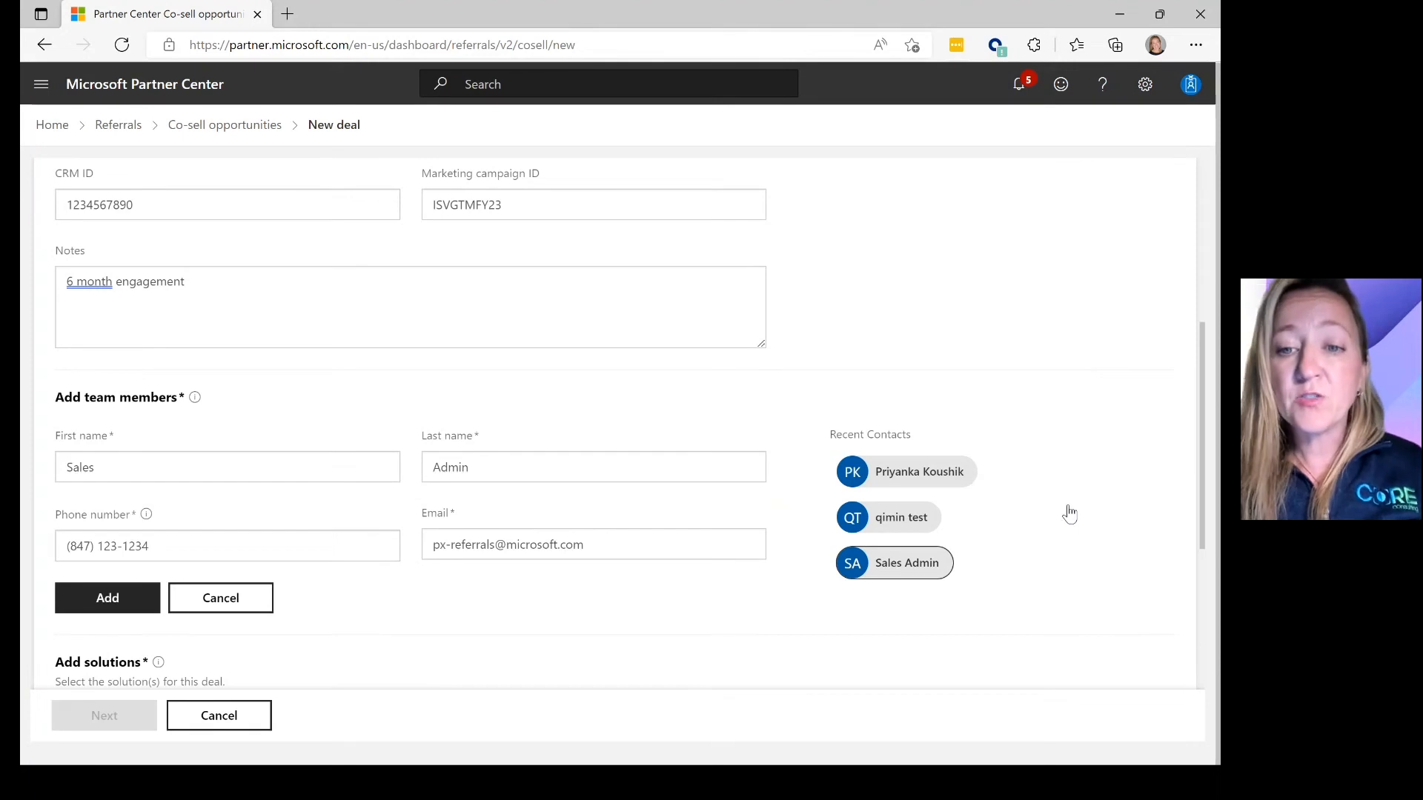
scroll(1070, 512, down, 1)
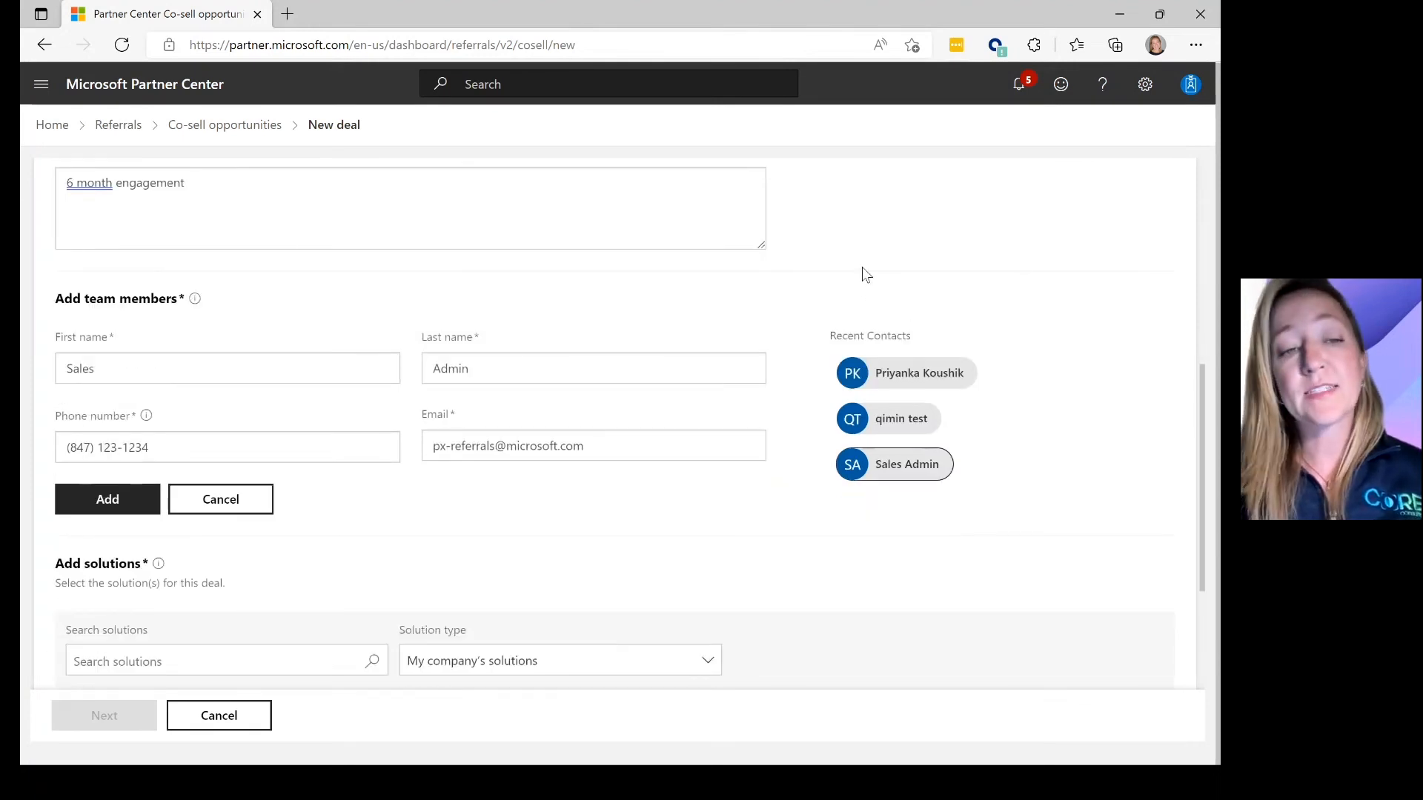
- Replace the team member's first name, last name and phone, then add them to the deal
mouse_move(882, 372)
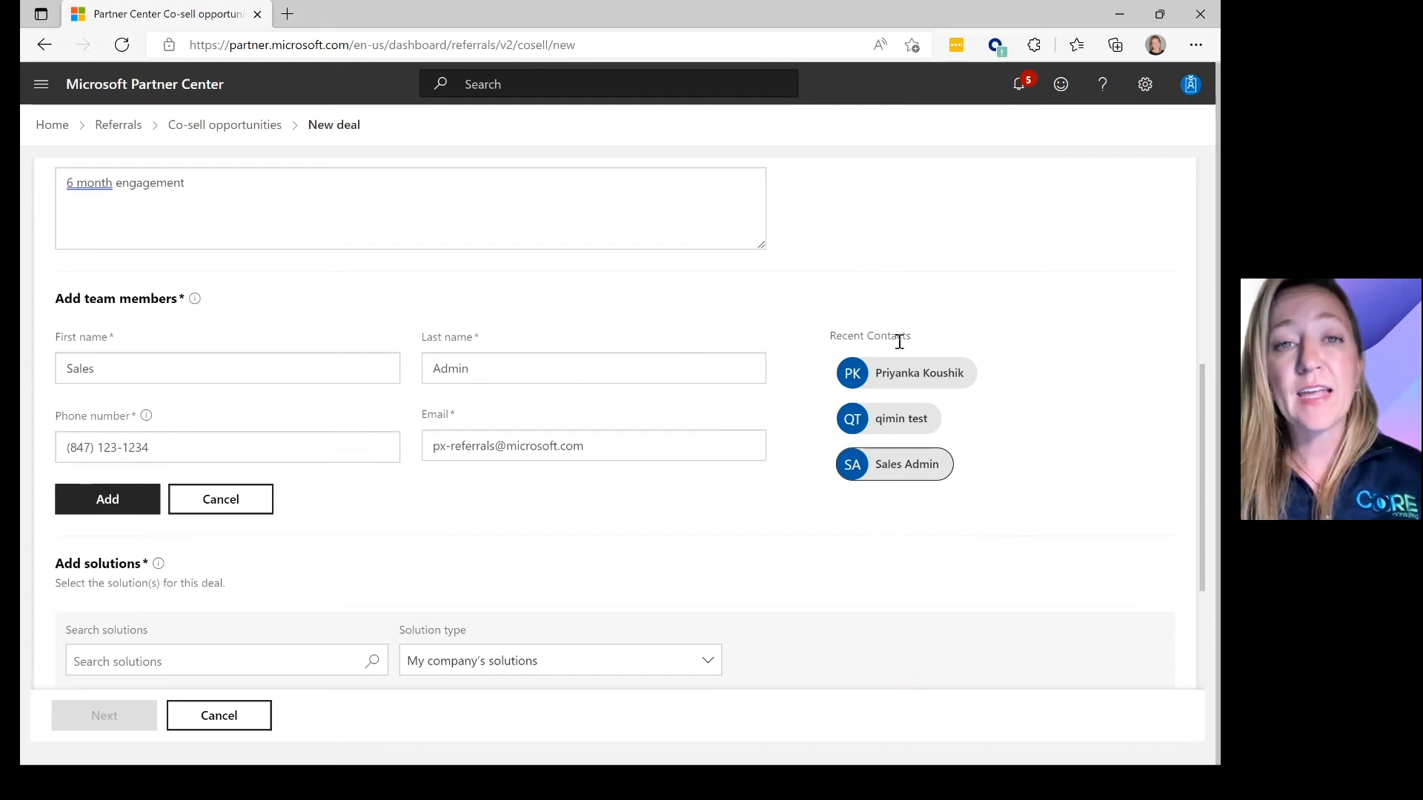
drag(216, 378, 22, 367)
key(Tab)
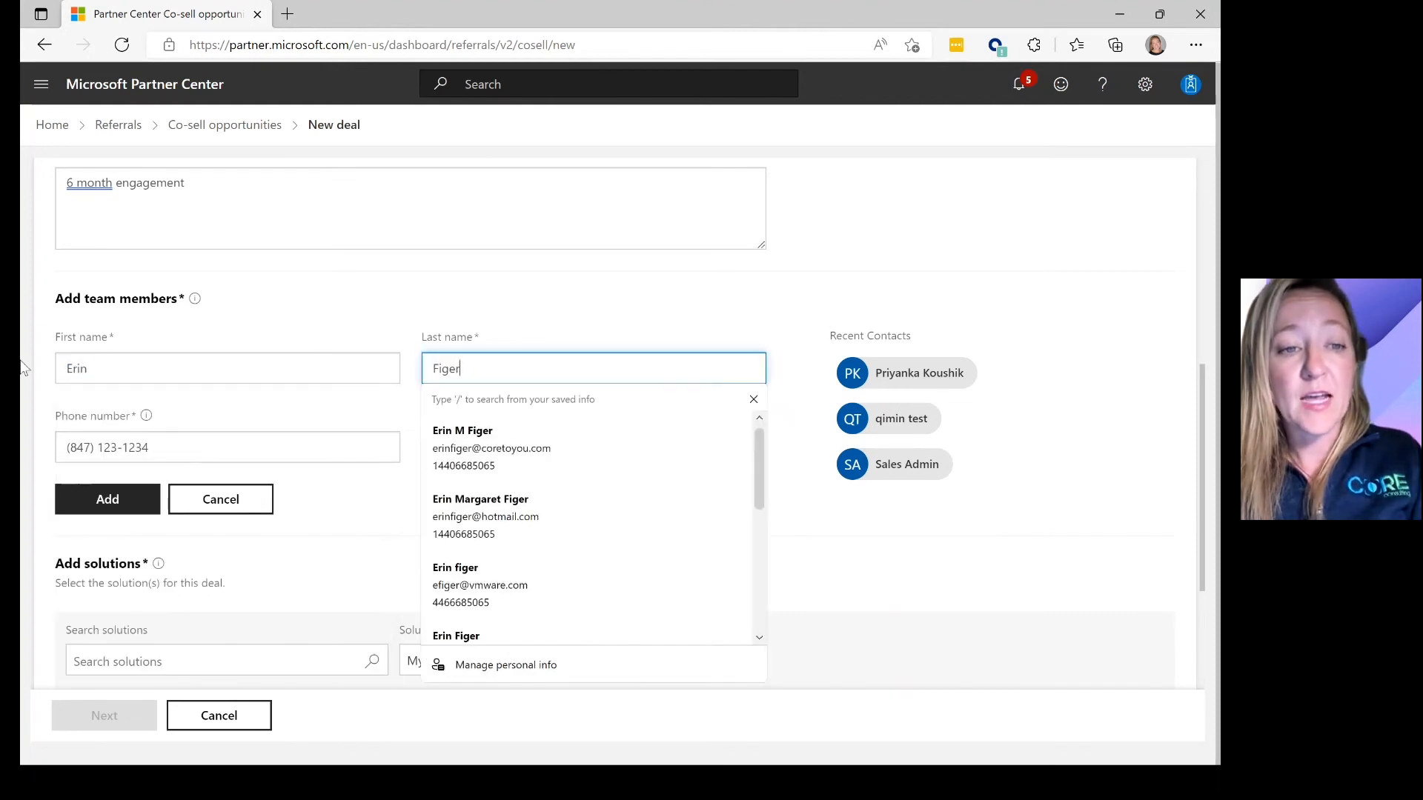
key(Tab)
key(Tab)
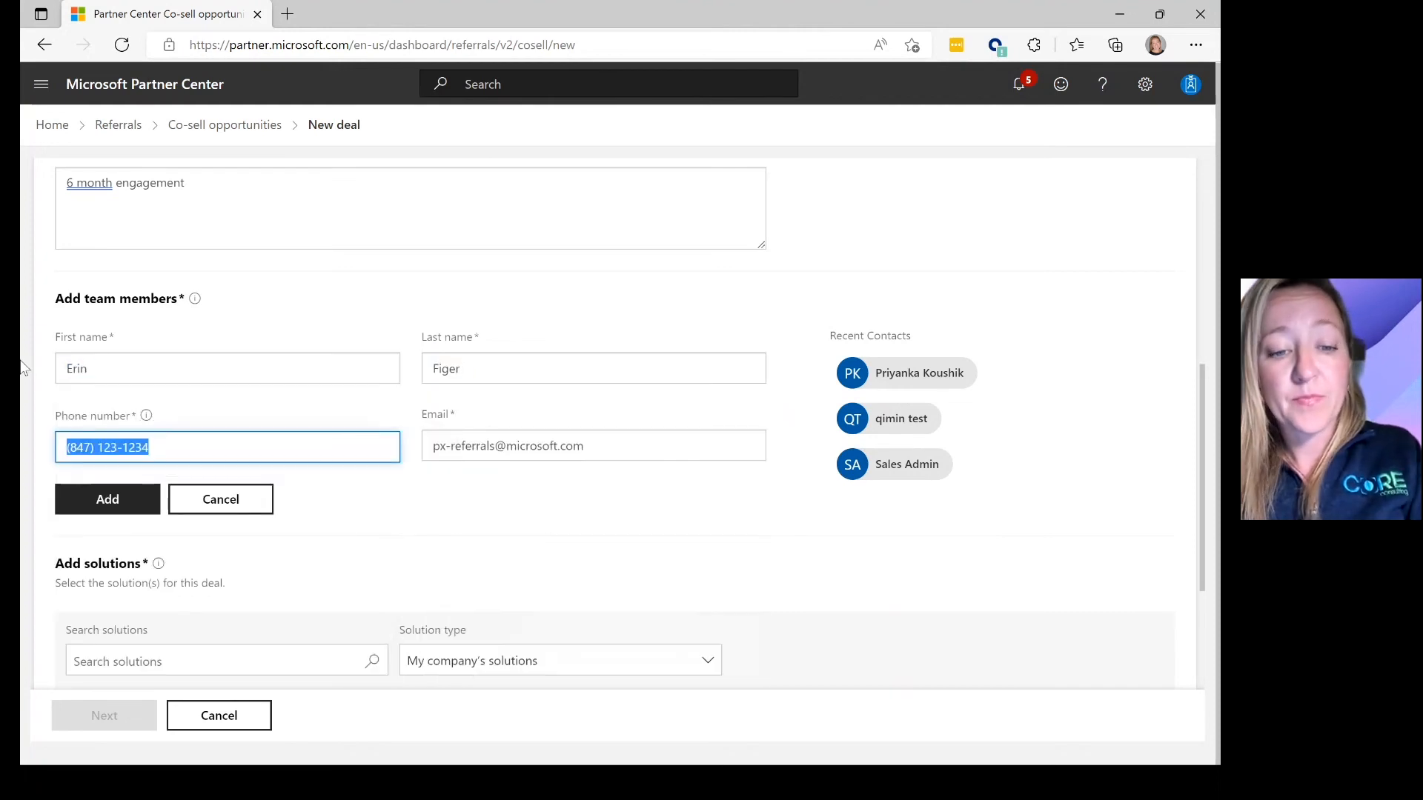
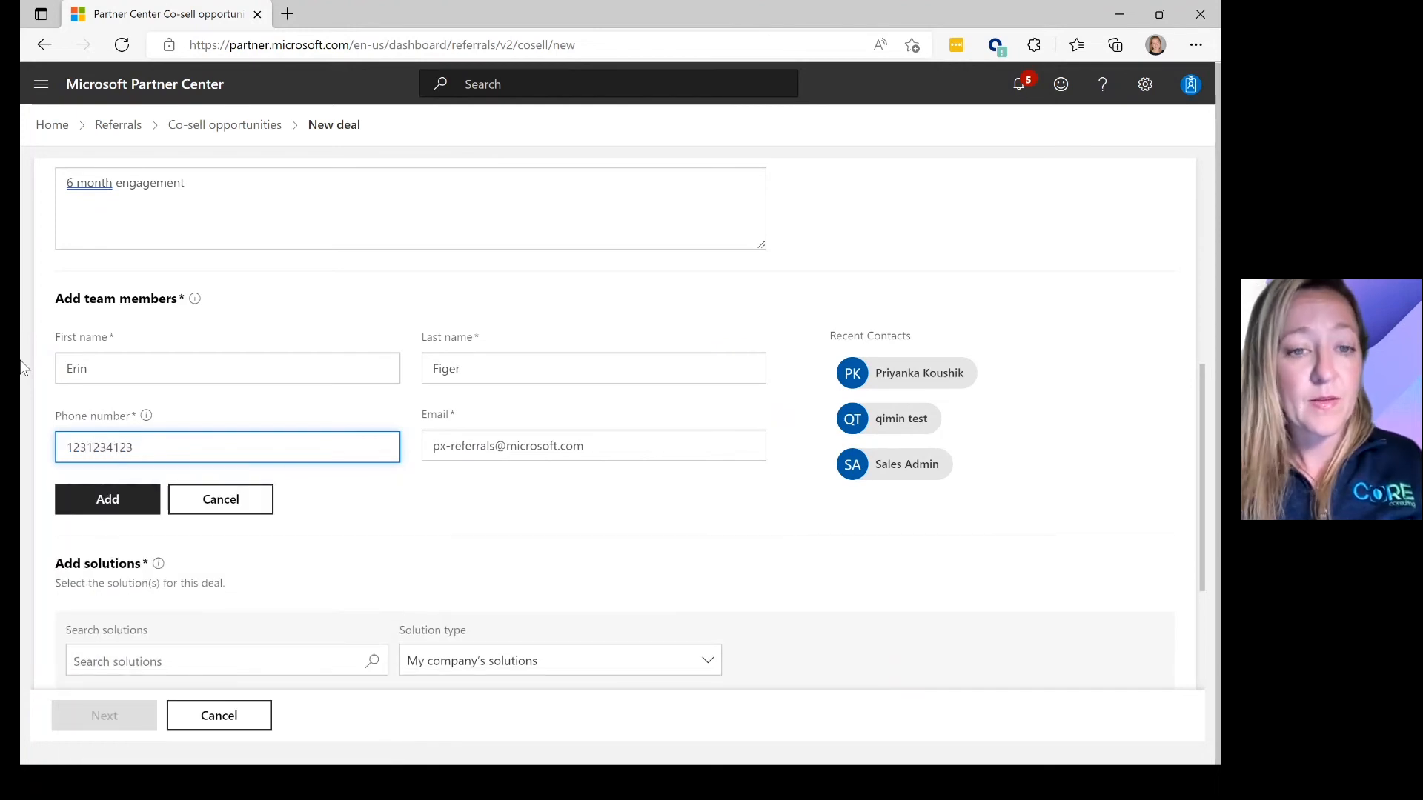
click(108, 499)
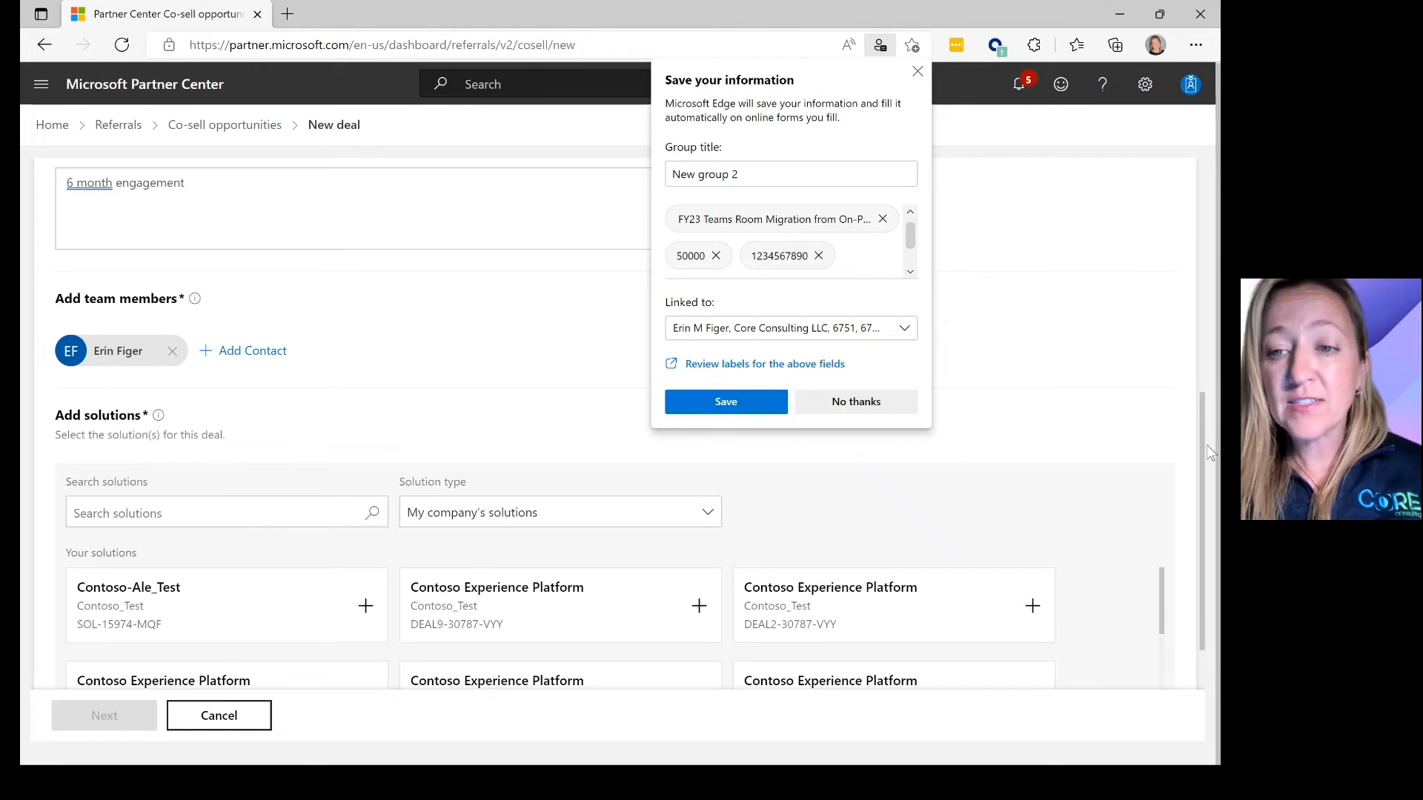
drag(1200, 445, 1158, 571)
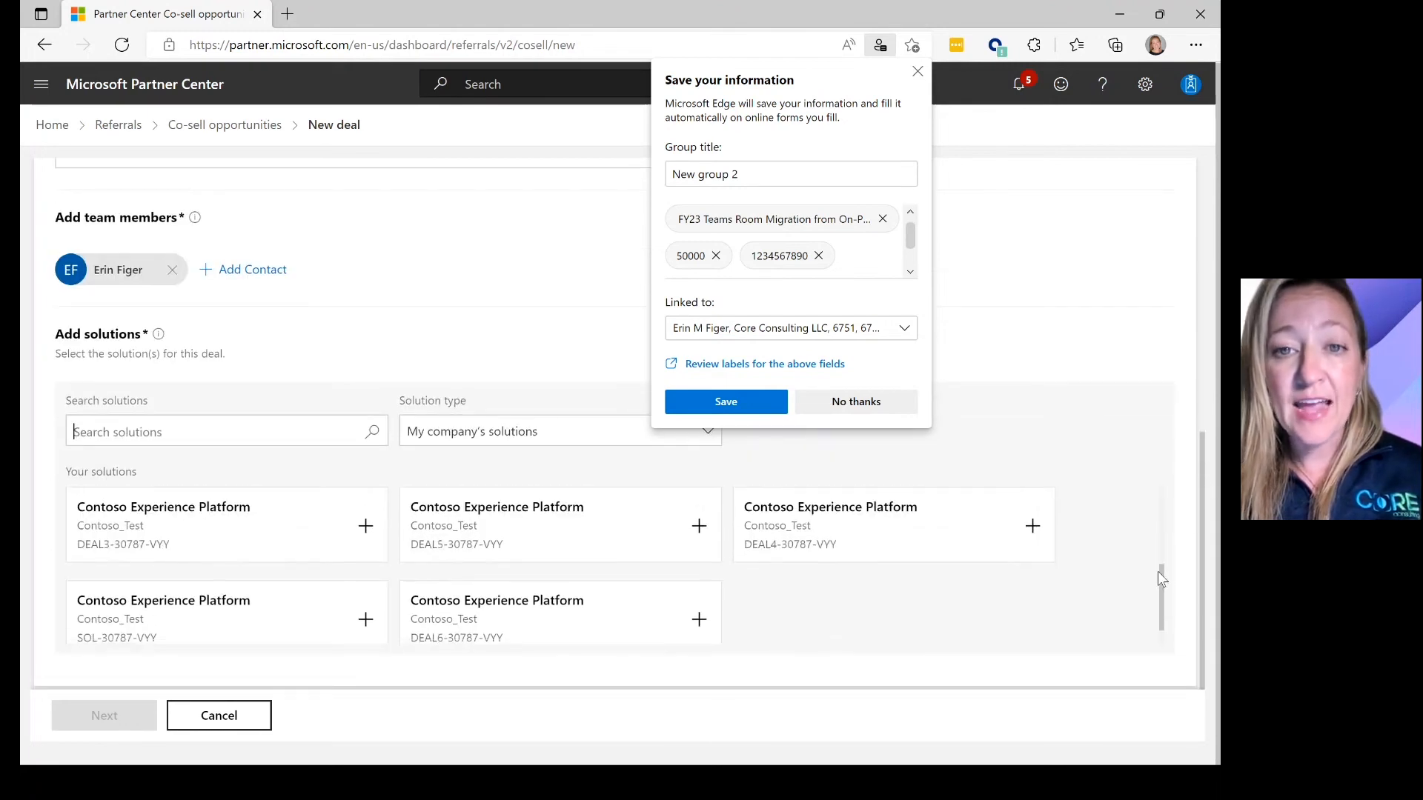
- Attach the Contoso Experience Platform solution DEAL5-30787-VYY to the deal and continue
click(730, 468)
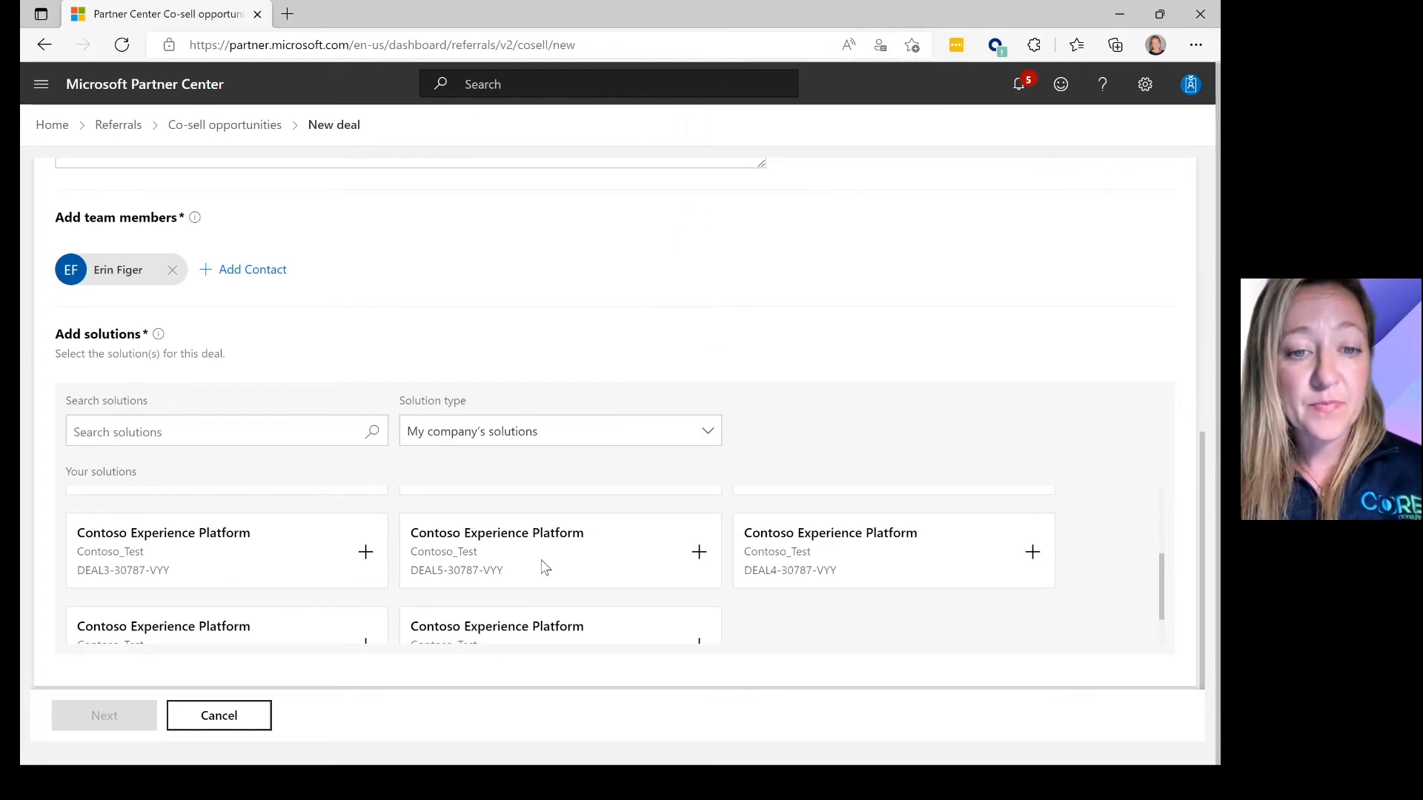
click(698, 552)
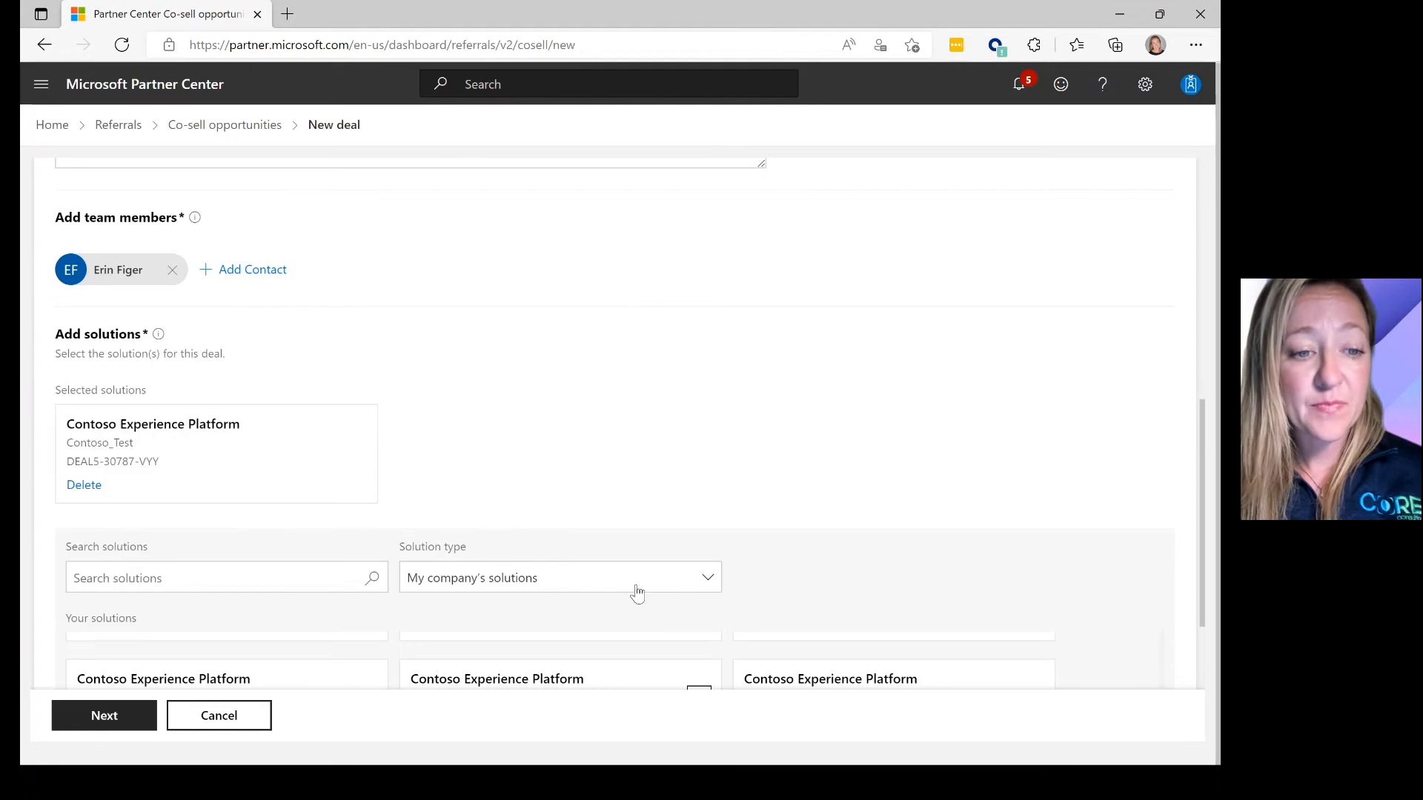
click(111, 717)
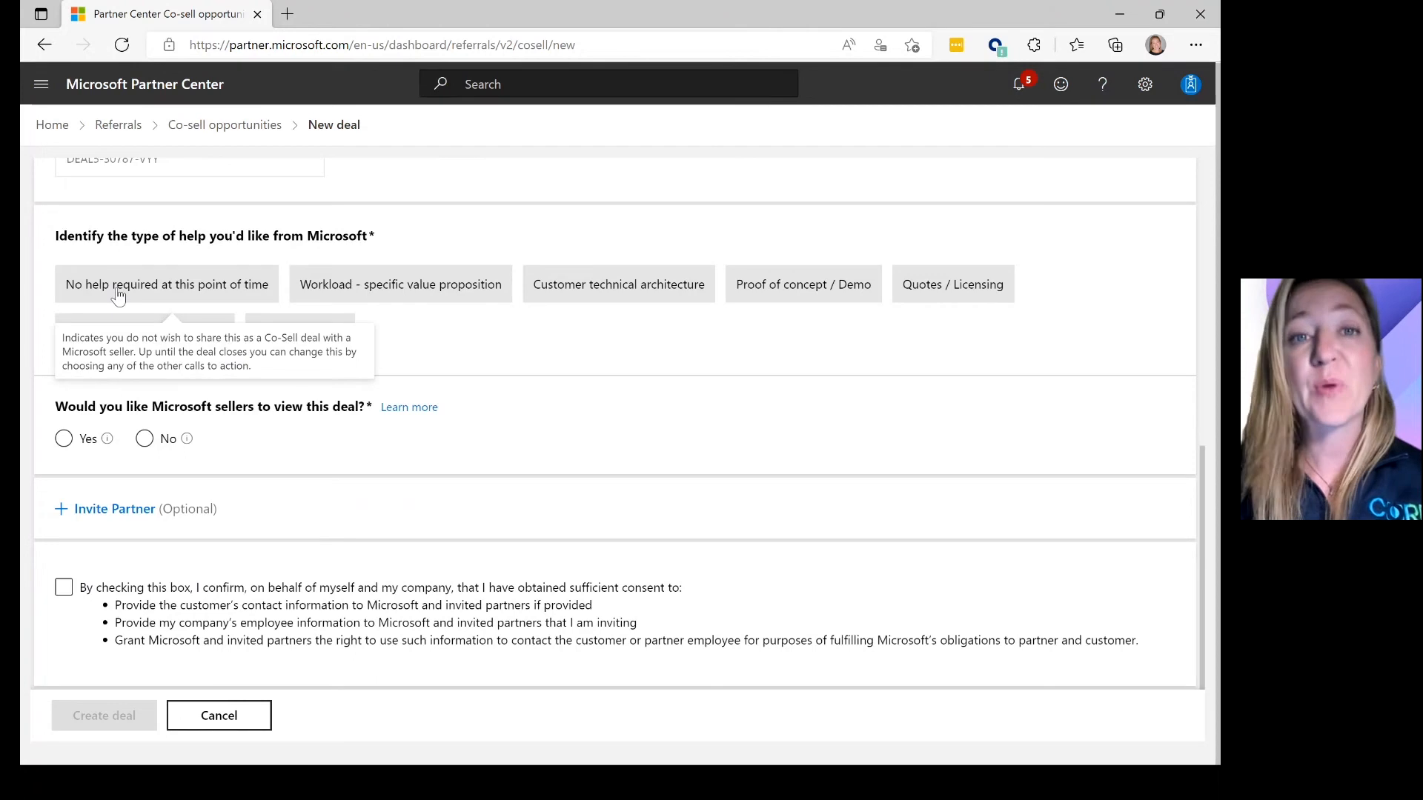
- Request Customer technical architecture help and proceed to the review summary showing 50000 USD, closing Dec 30, 2022
click(563, 285)
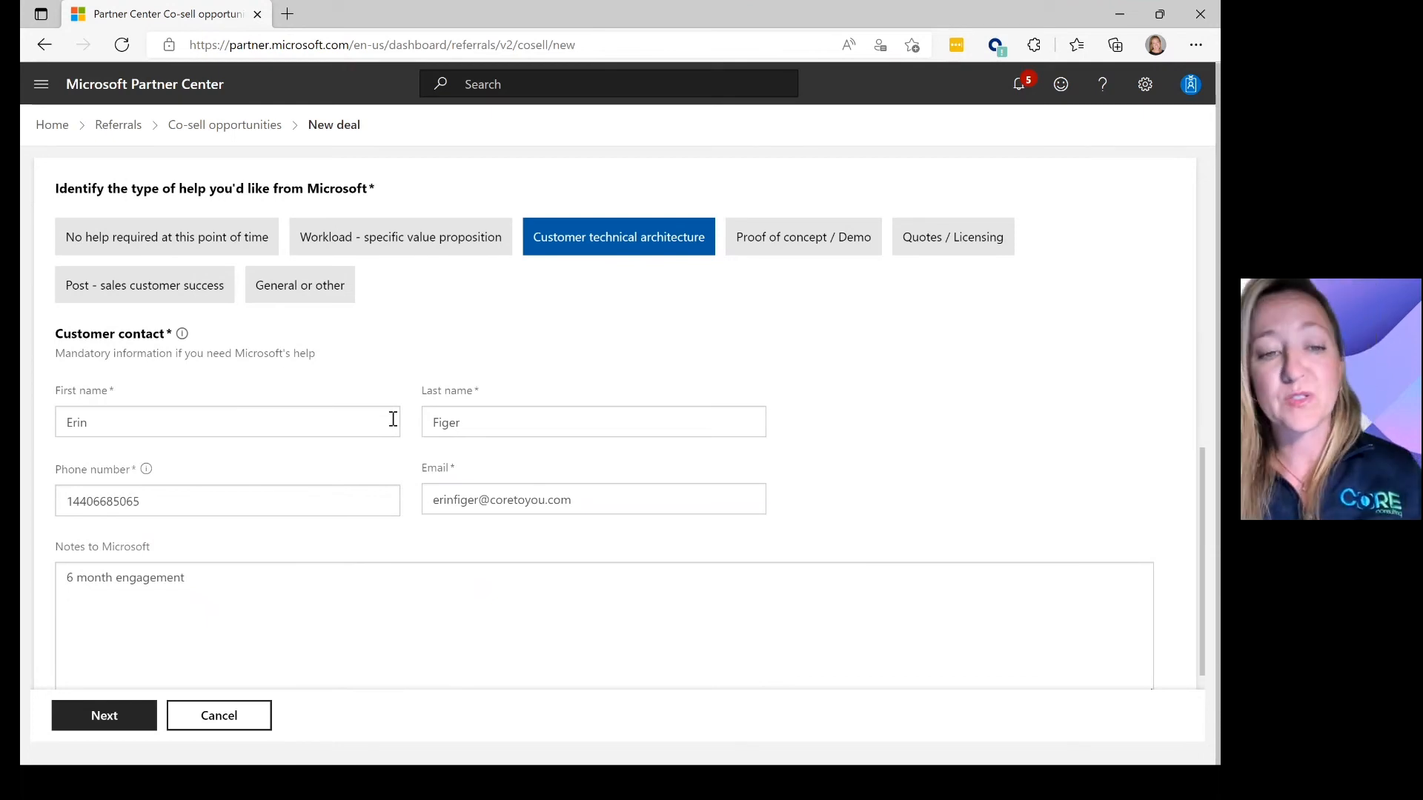
click(102, 715)
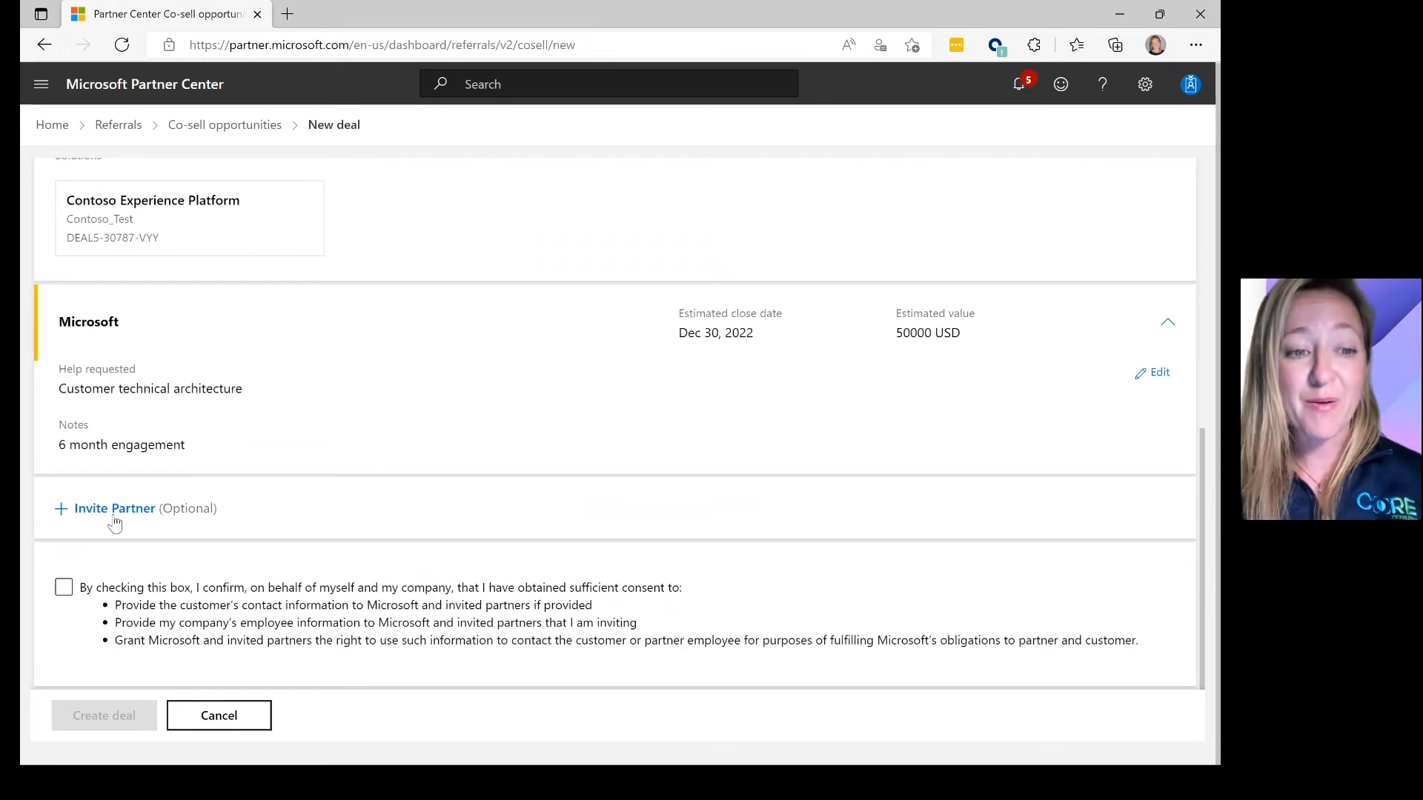
- Consent to sharing contact information and return to the inbound Co-sell opportunities list
click(64, 589)
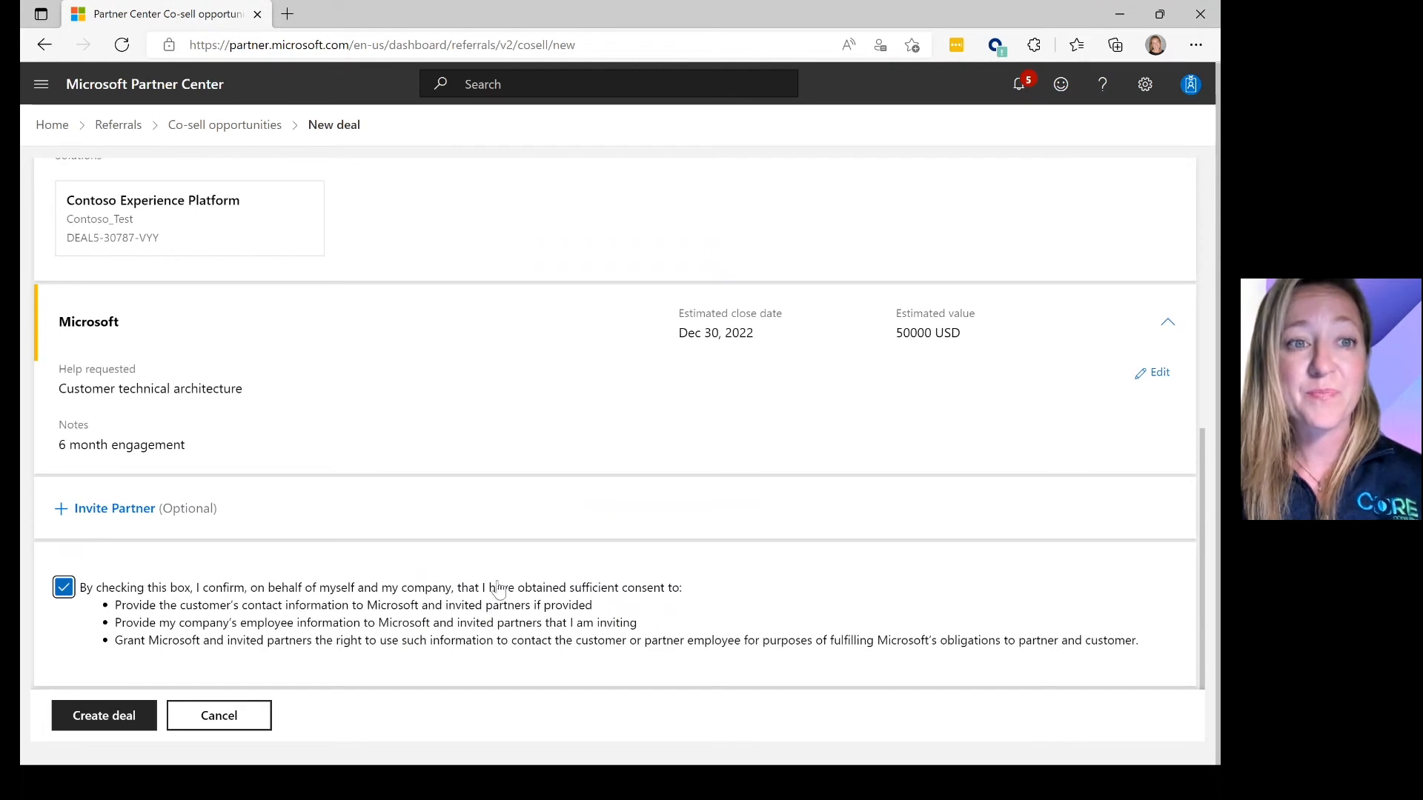
click(217, 126)
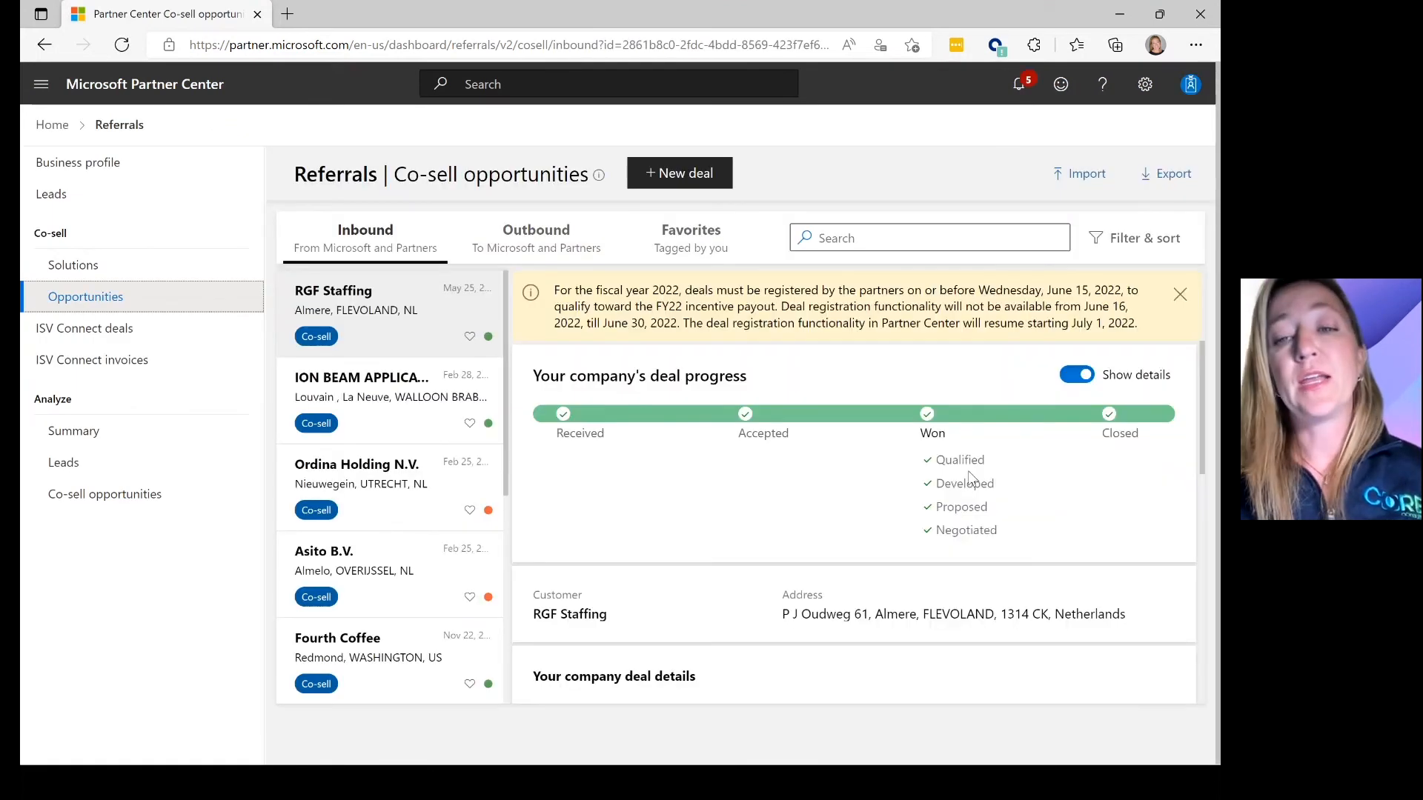
drag(1203, 375, 1220, 617)
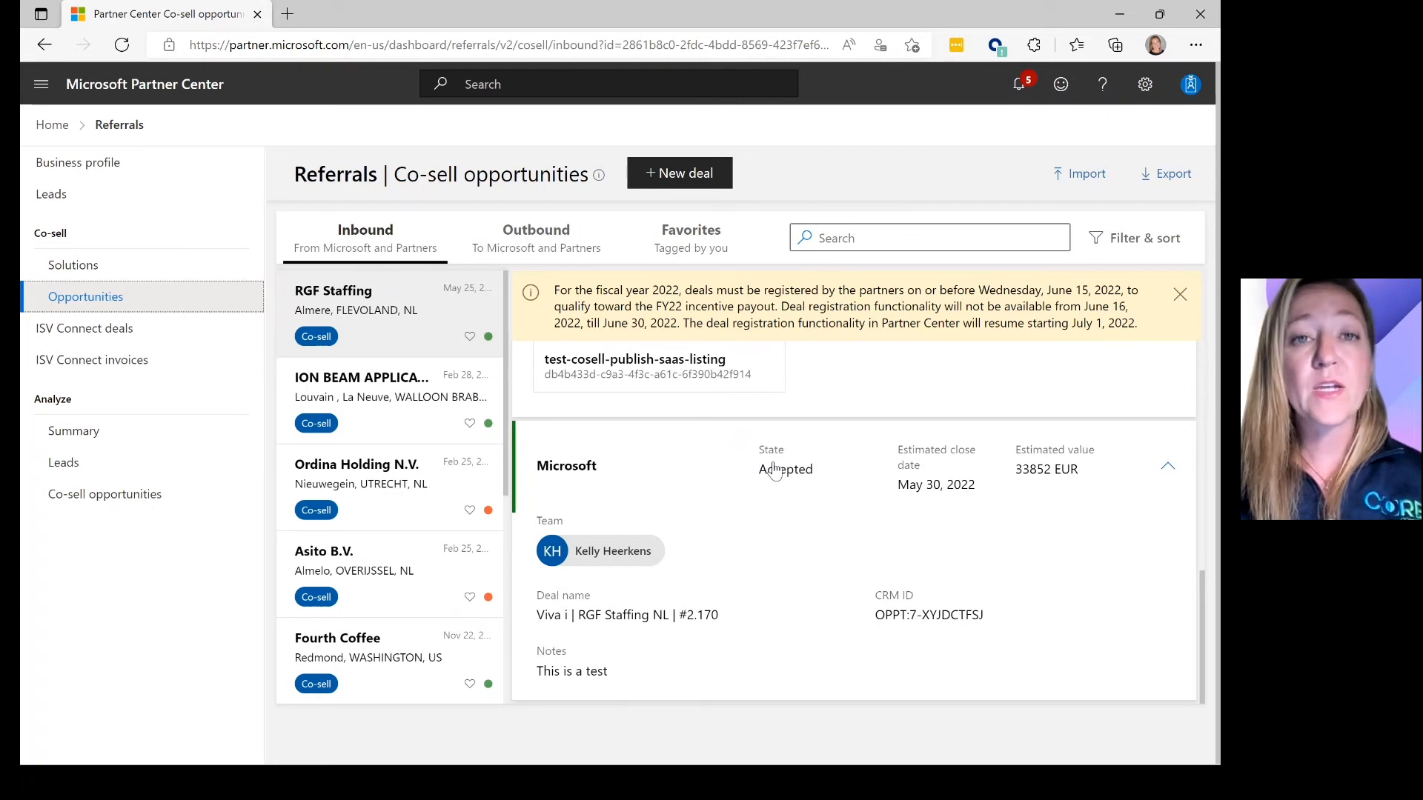
mouse_move(600, 552)
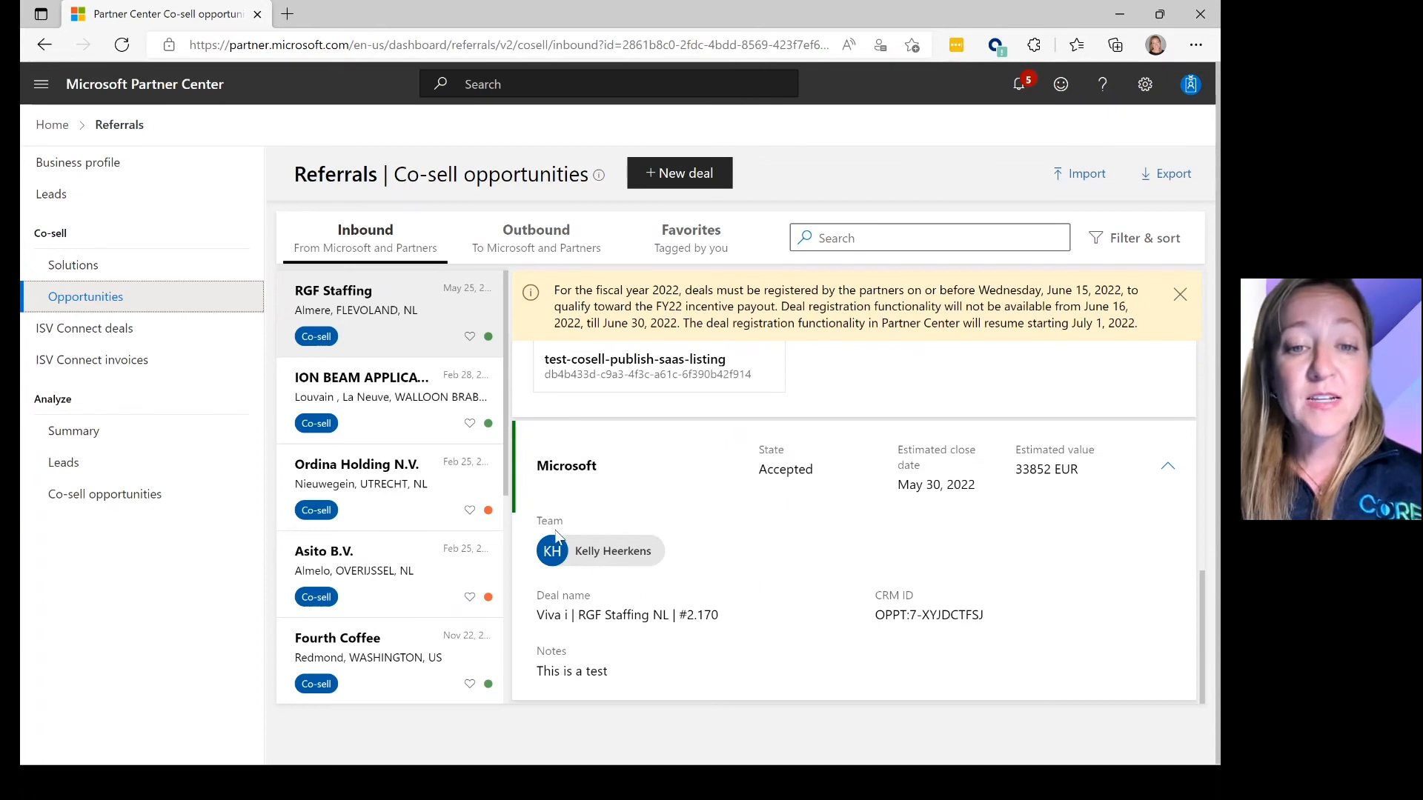
mouse_move(569, 552)
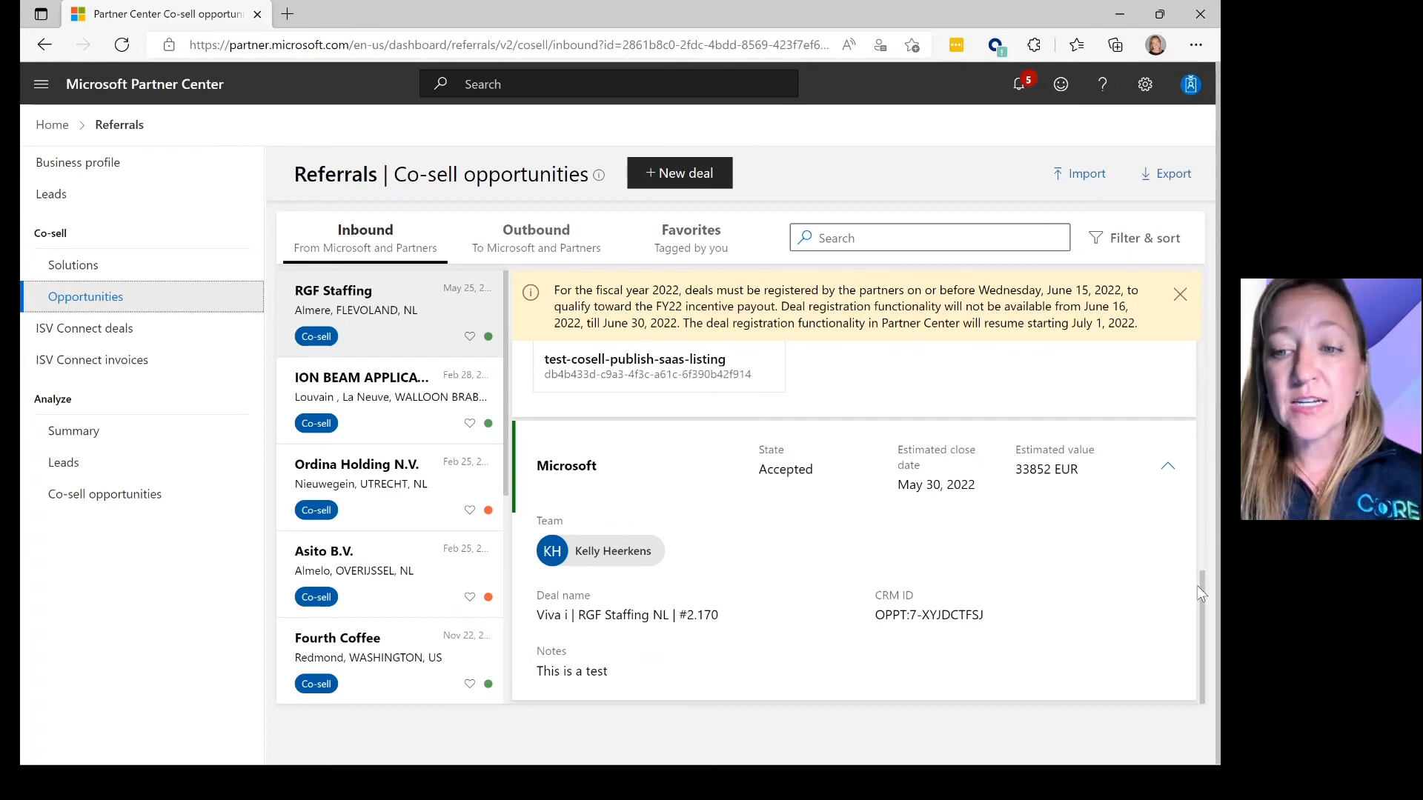
- Show the outbound co-sell opportunities and open the Testing deal's details
click(415, 467)
click(530, 258)
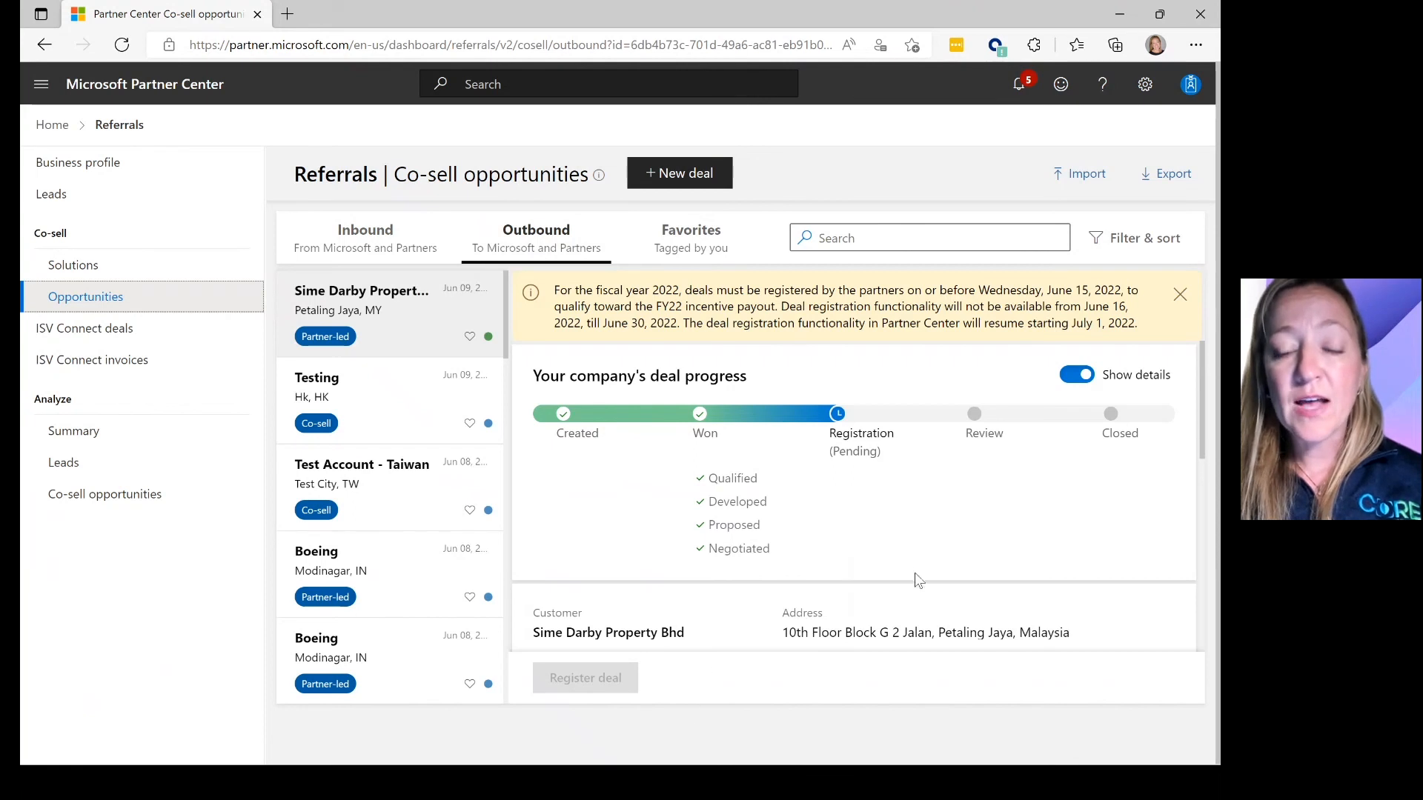
click(389, 421)
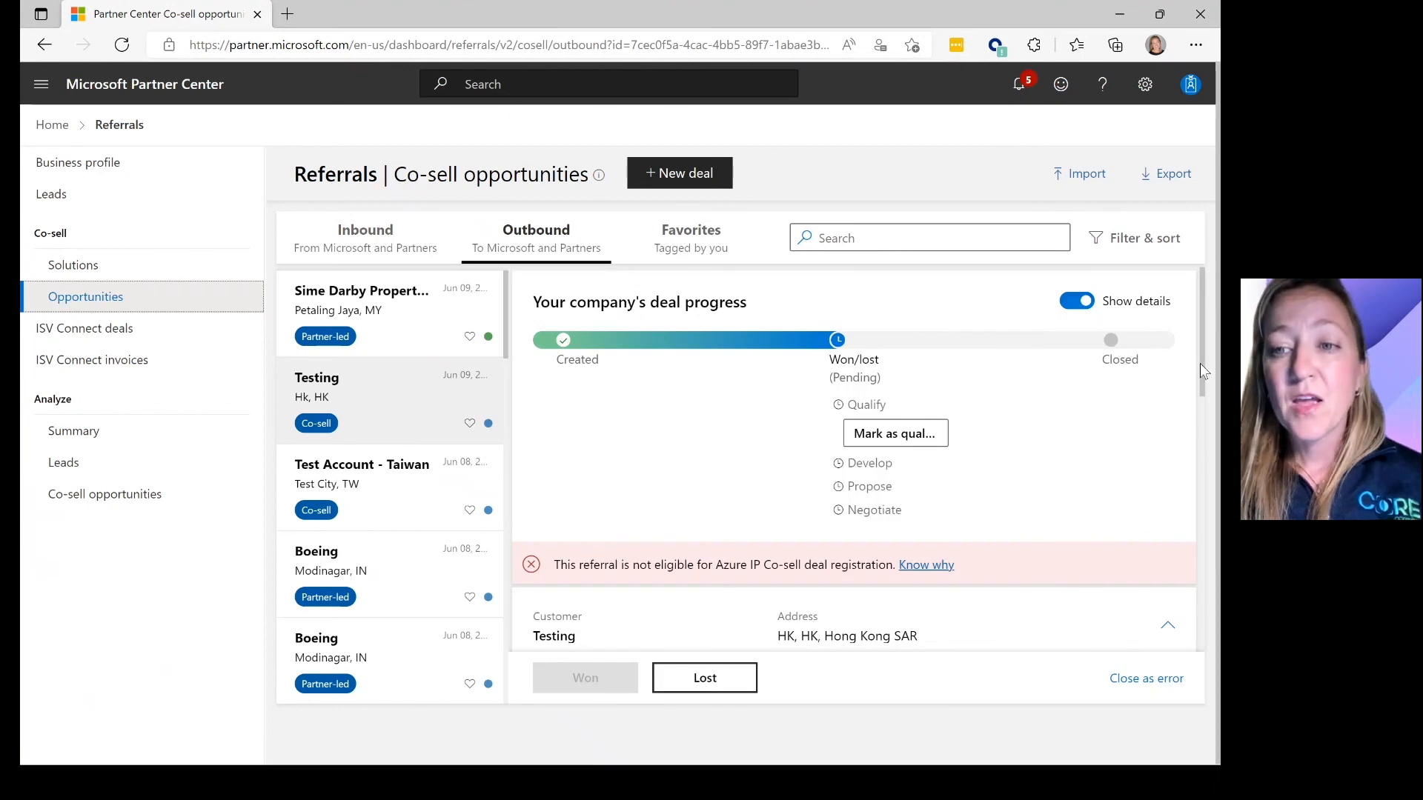
drag(1199, 363, 1205, 412)
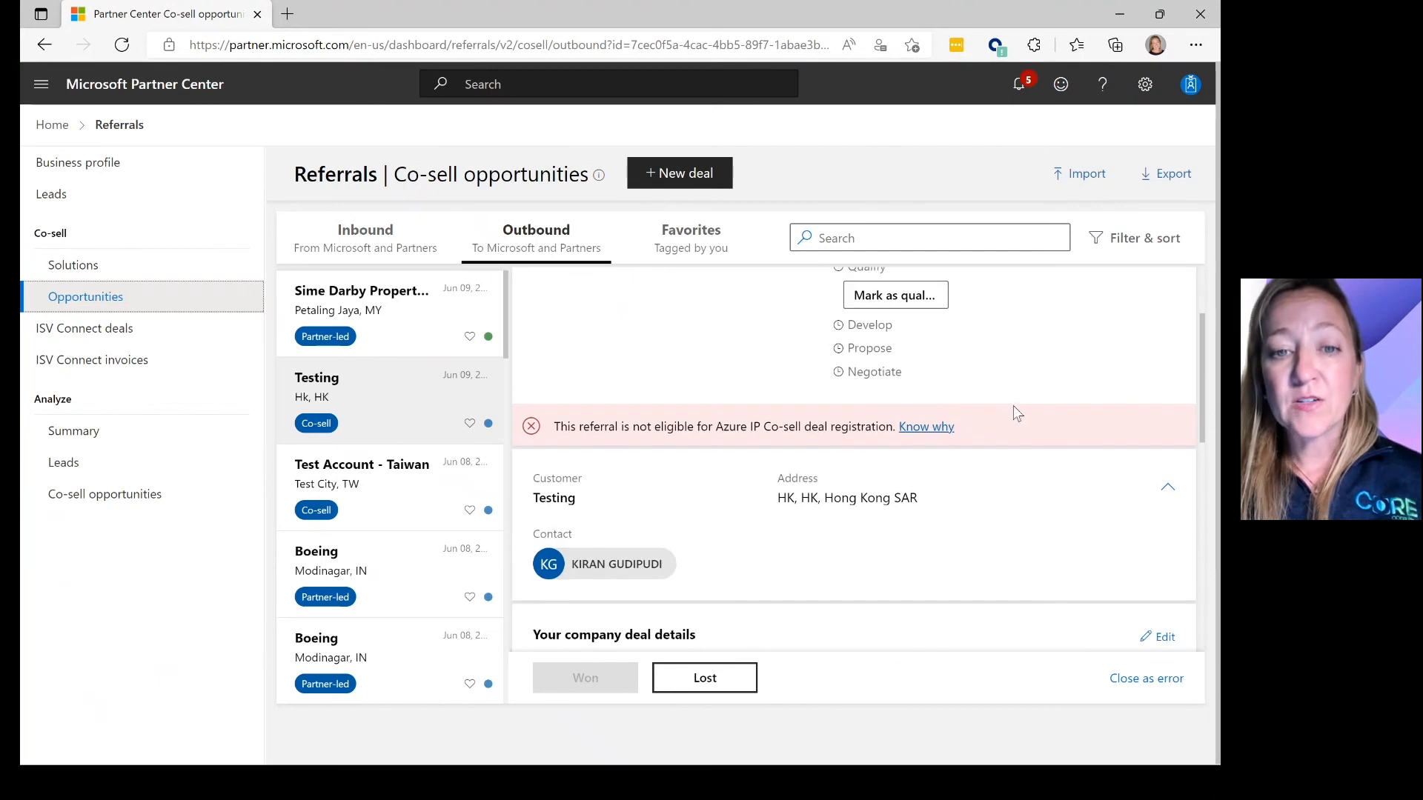
click(926, 428)
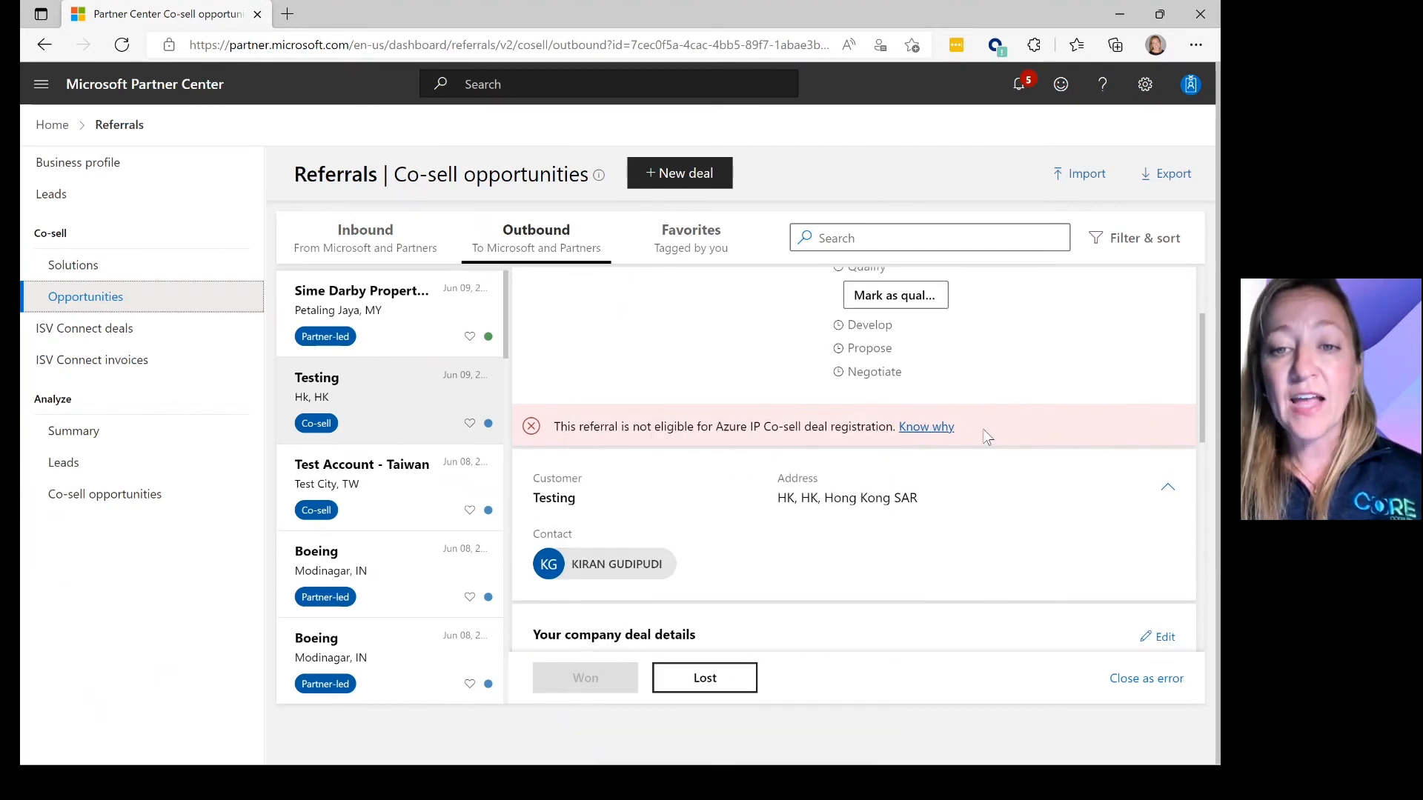
click(930, 430)
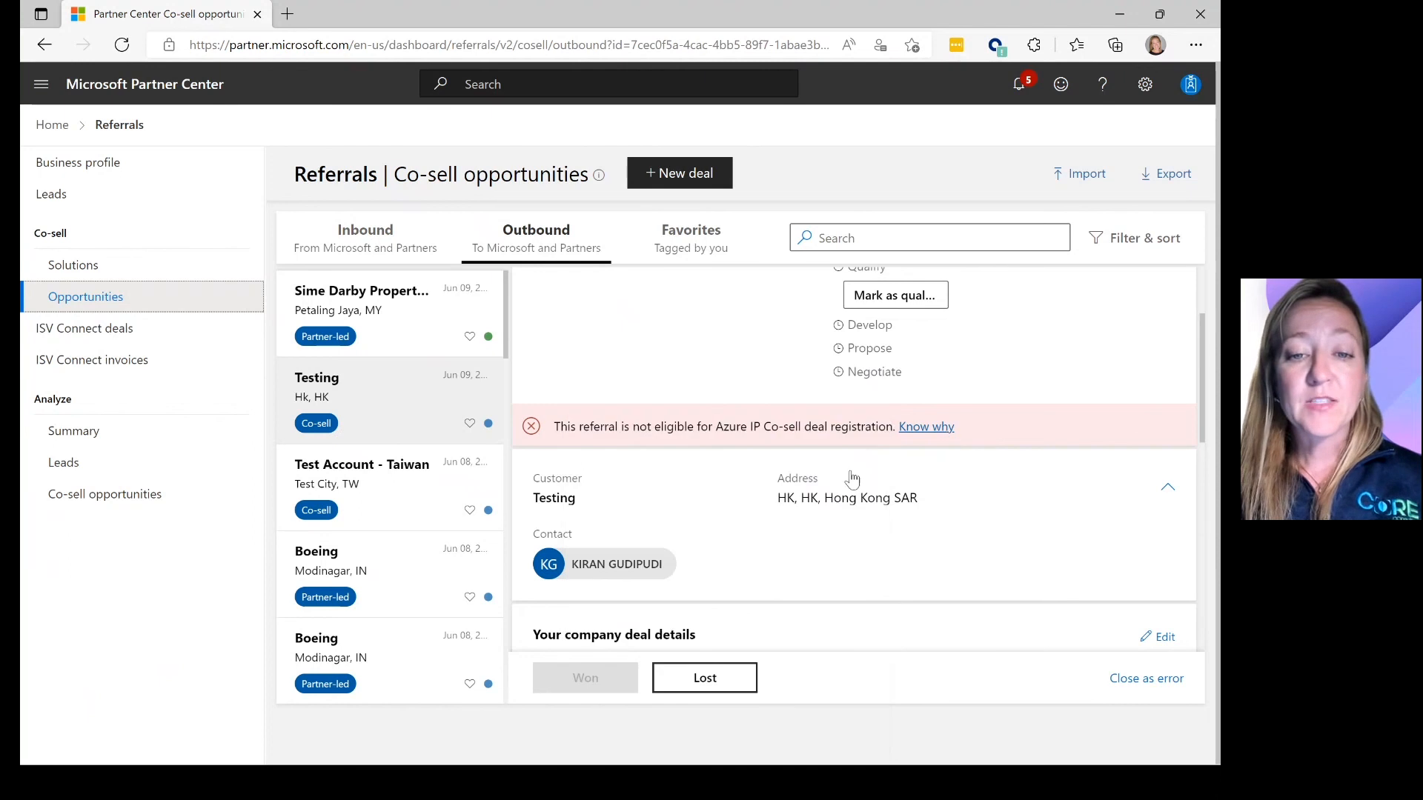
mouse_move(901, 435)
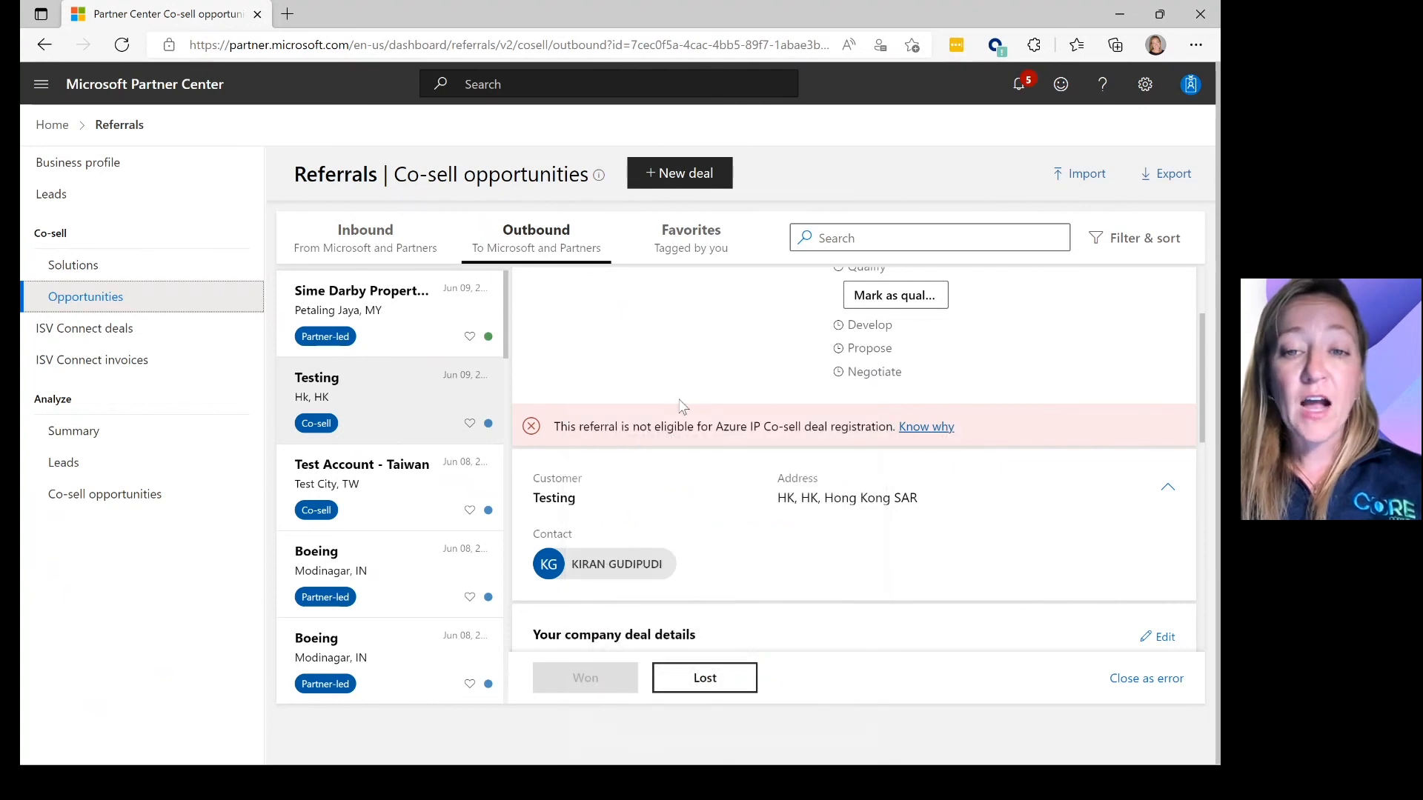
- Recheck the deal registration eligibility criteria, then switch to the Teams meeting and open its options menu
click(938, 430)
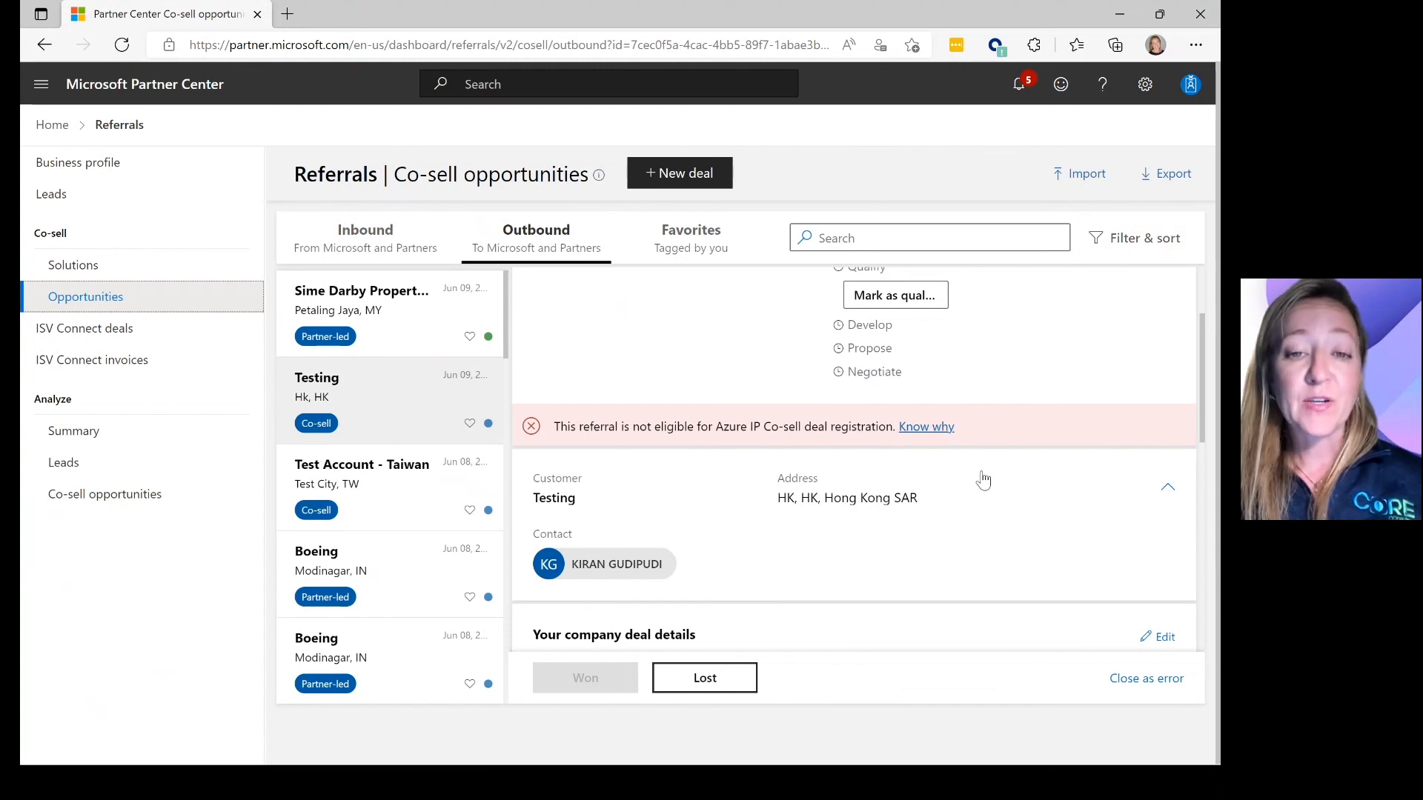
mouse_move(934, 432)
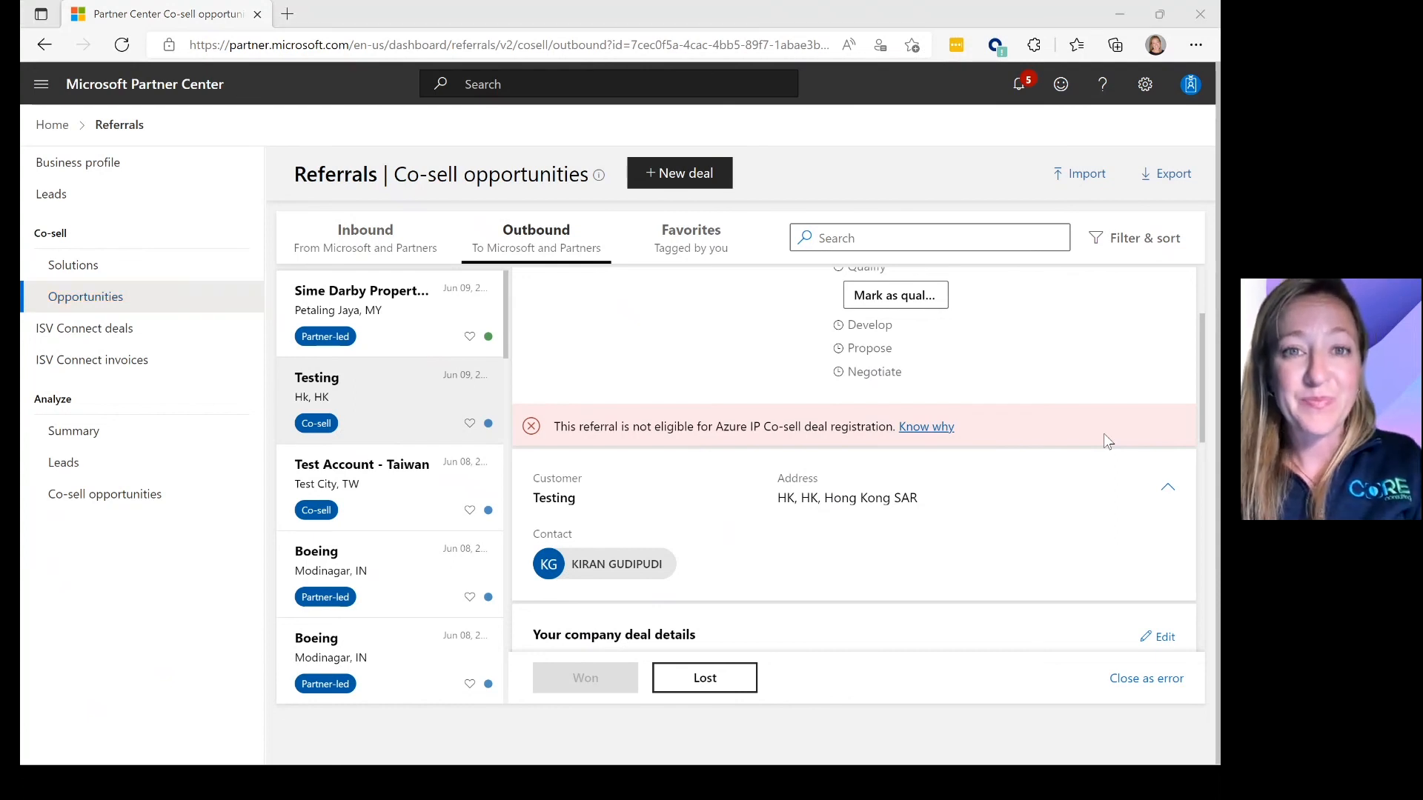
key(alt+Tab)
key(alt+Tab)
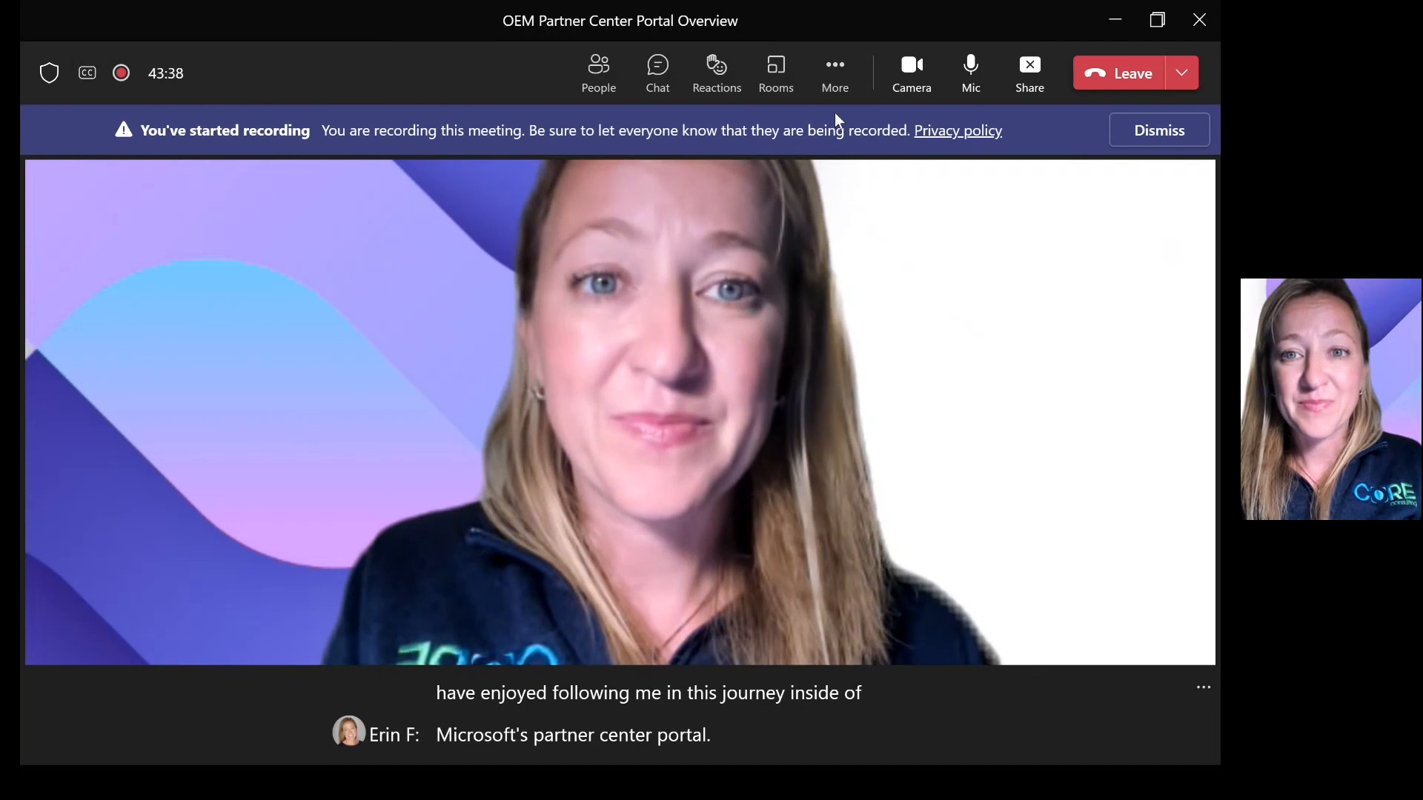
click(836, 74)
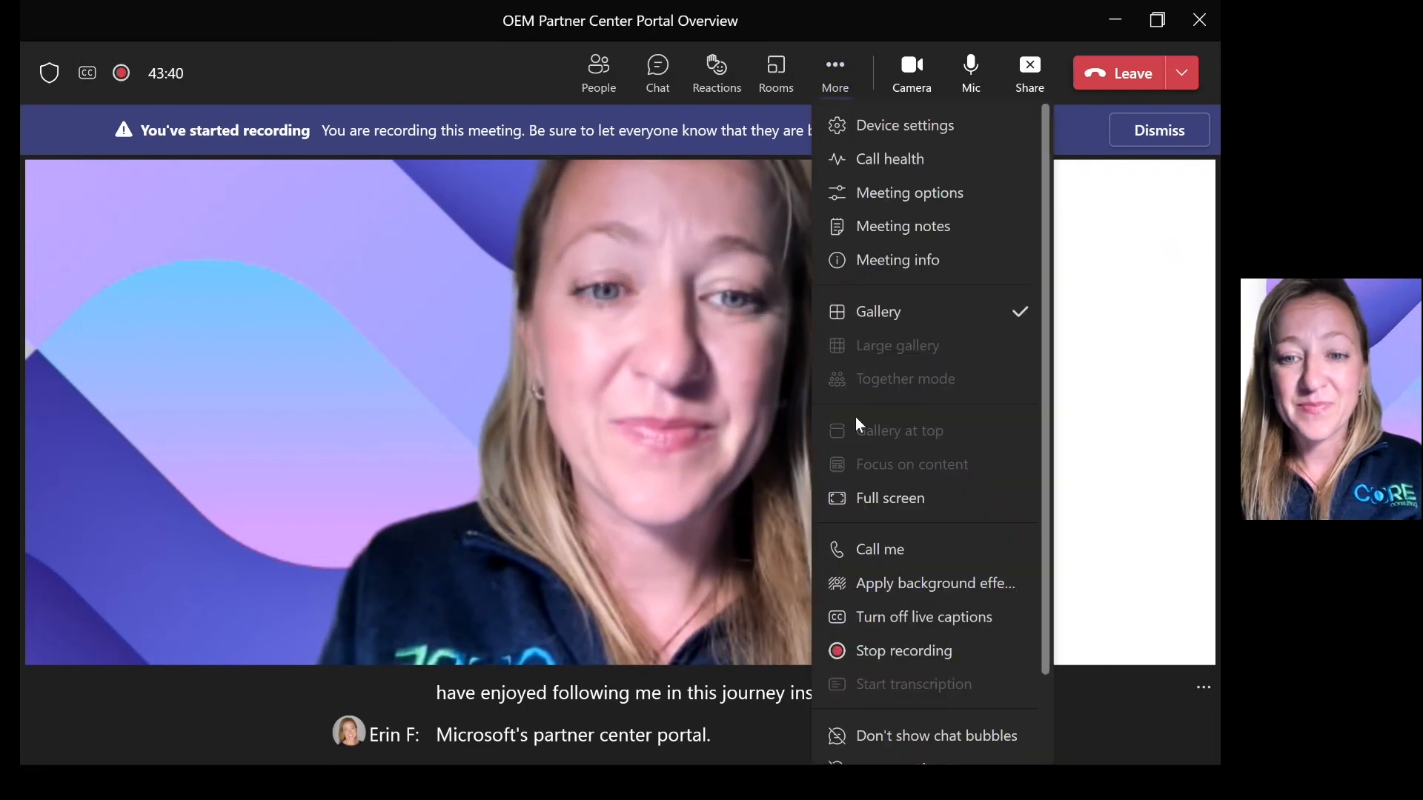